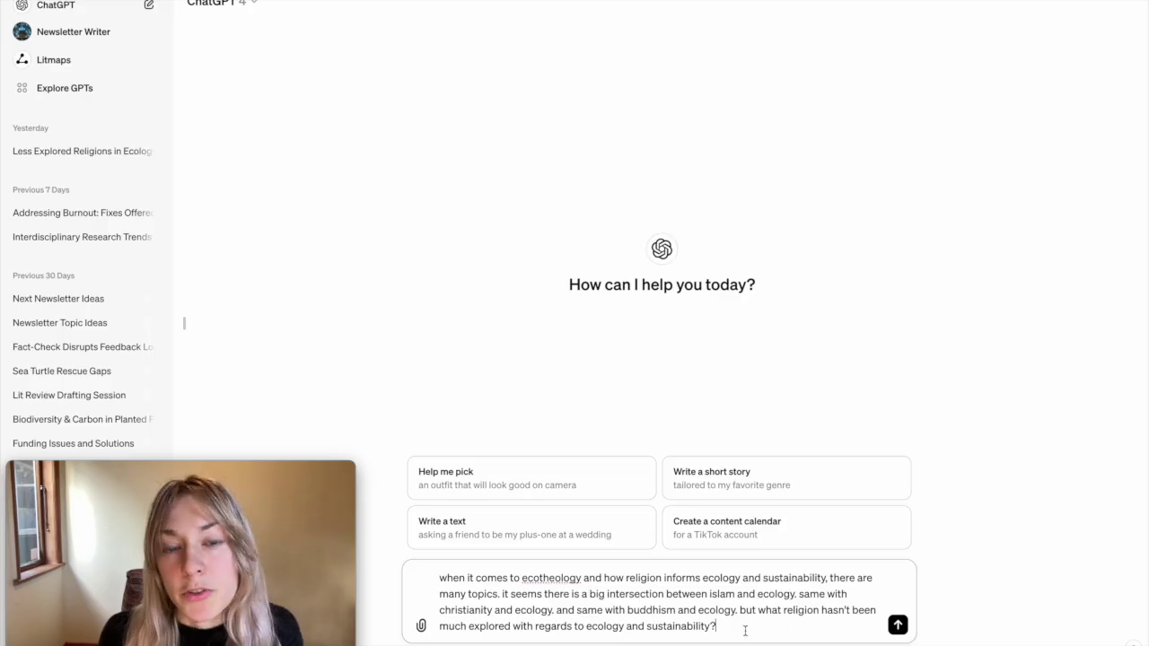
Step: Send the ecotheology question, select Zoroastrianism in ChatGPT's reply, and go to the Litmaps tab
{"action": "key", "text": "Return"}
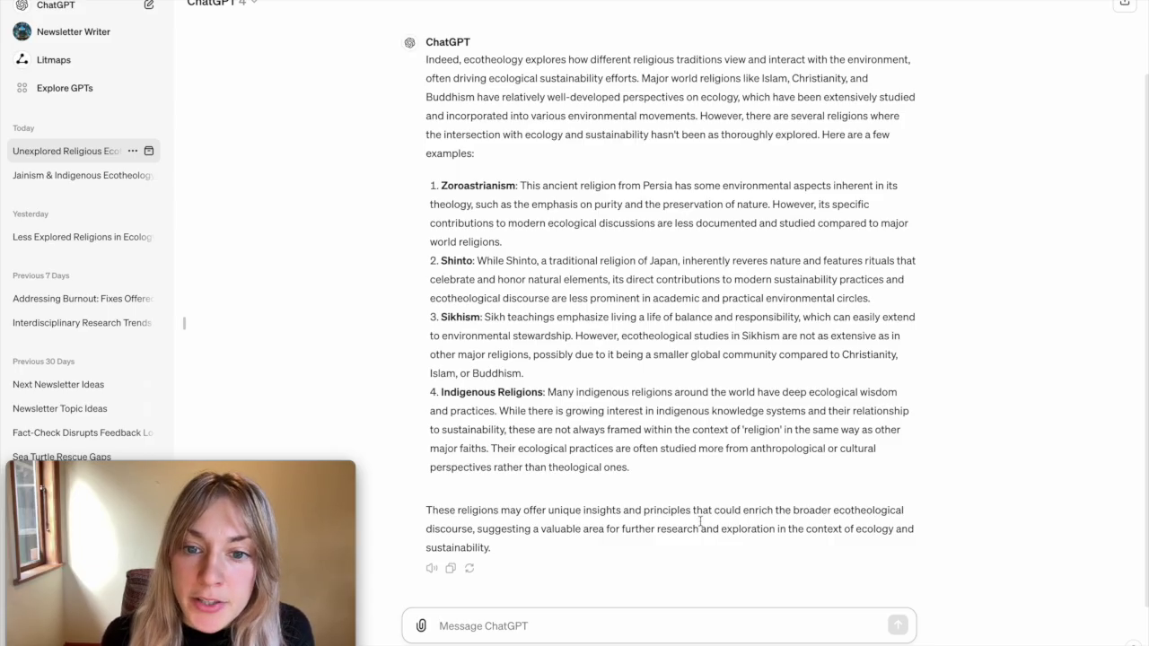
{"action": "double_click", "coordinate": [467, 184]}
{"action": "key", "text": "ctrl+c"}
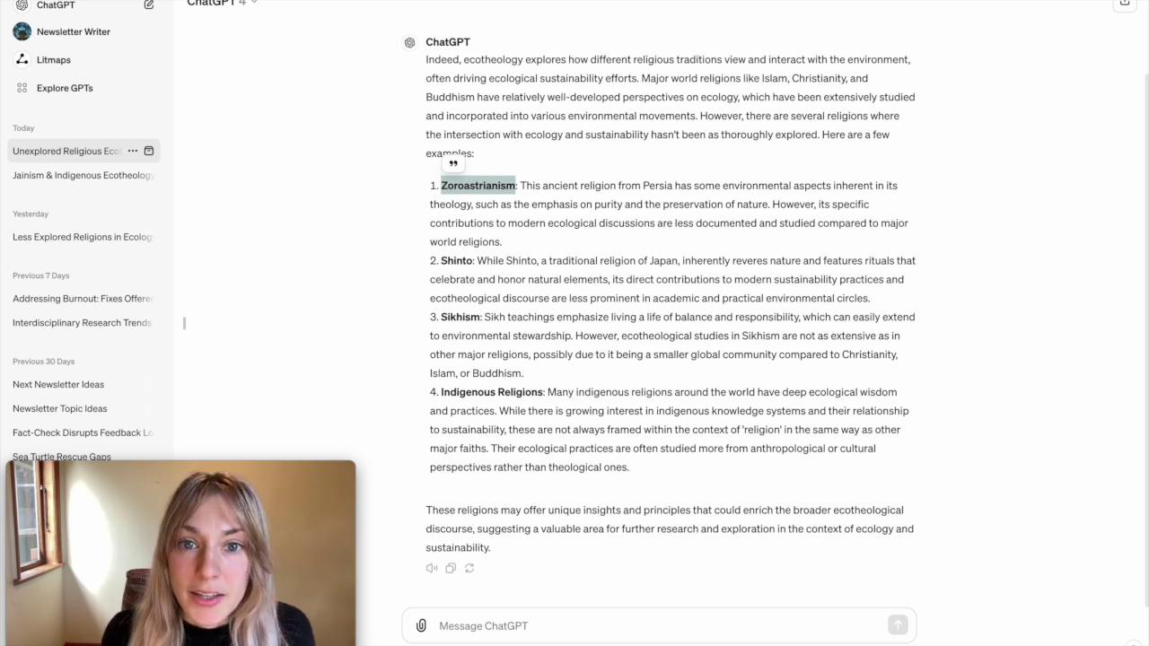
{"action": "left_click", "coordinate": [71, 1]}
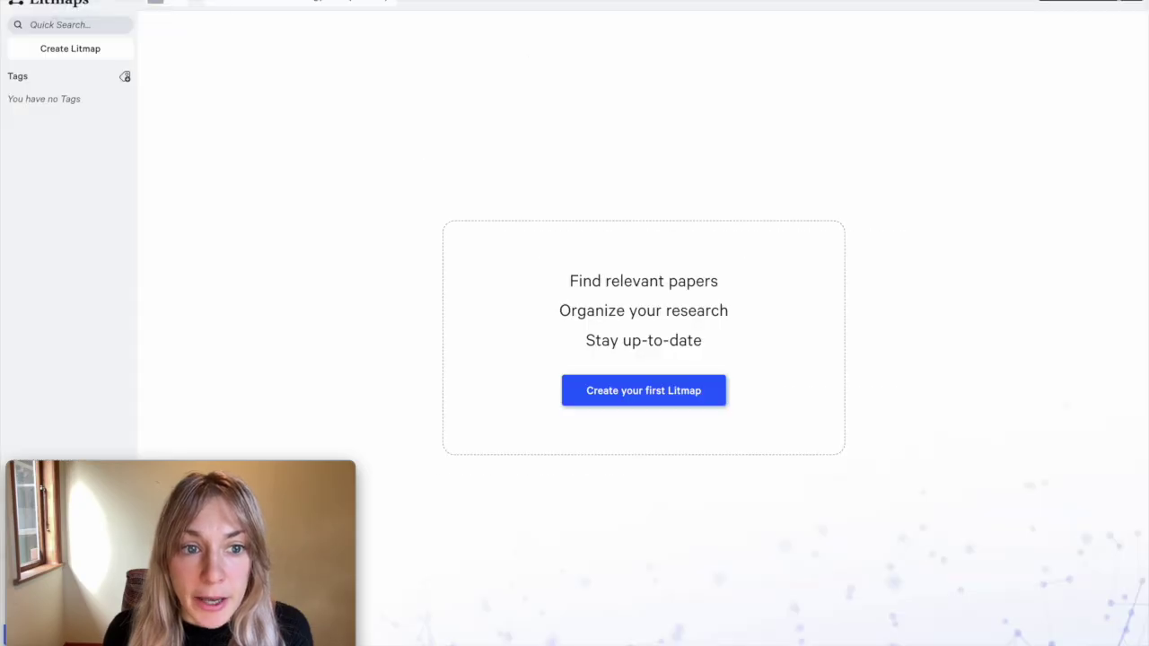
Step: Search 'Zoroastrianism ecological religion' and seed a new map with Foltz 2008's article
{"action": "left_click", "coordinate": [55, 25]}
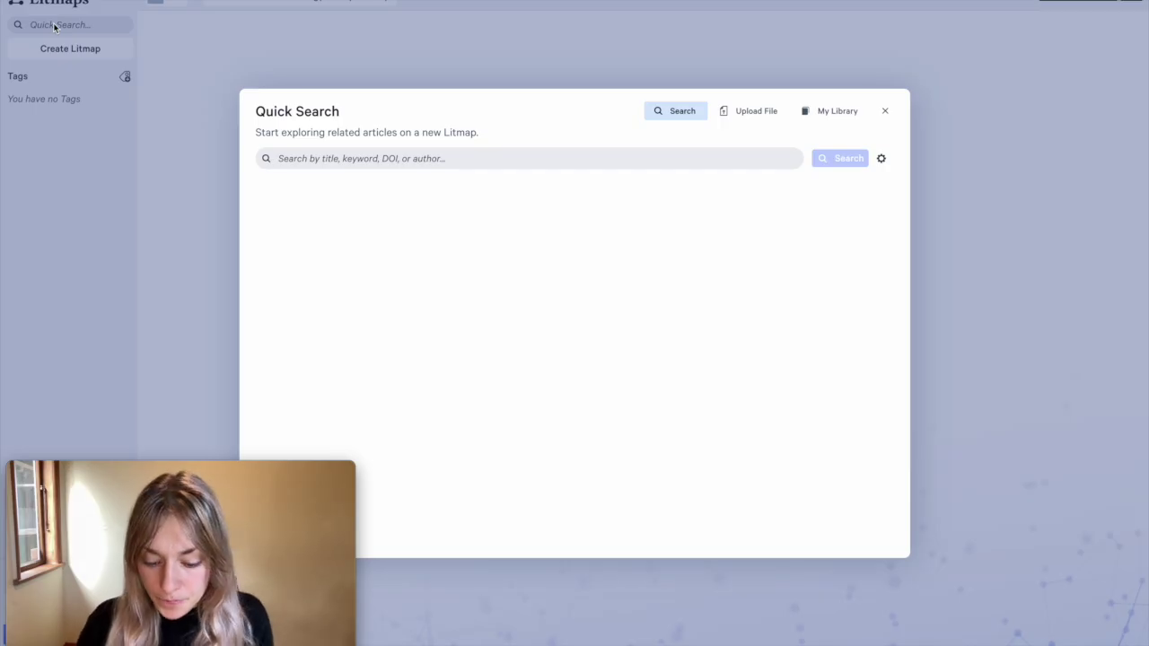
{"action": "key", "text": "ctrl+v"}
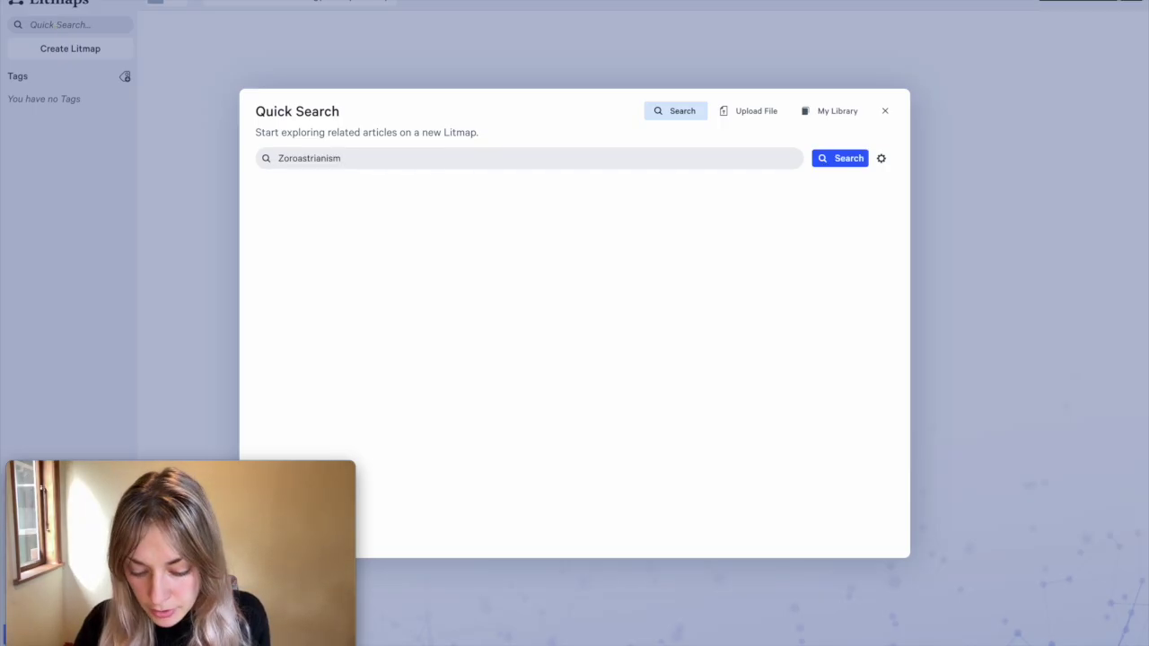
{"action": "type", "text": "cological"}
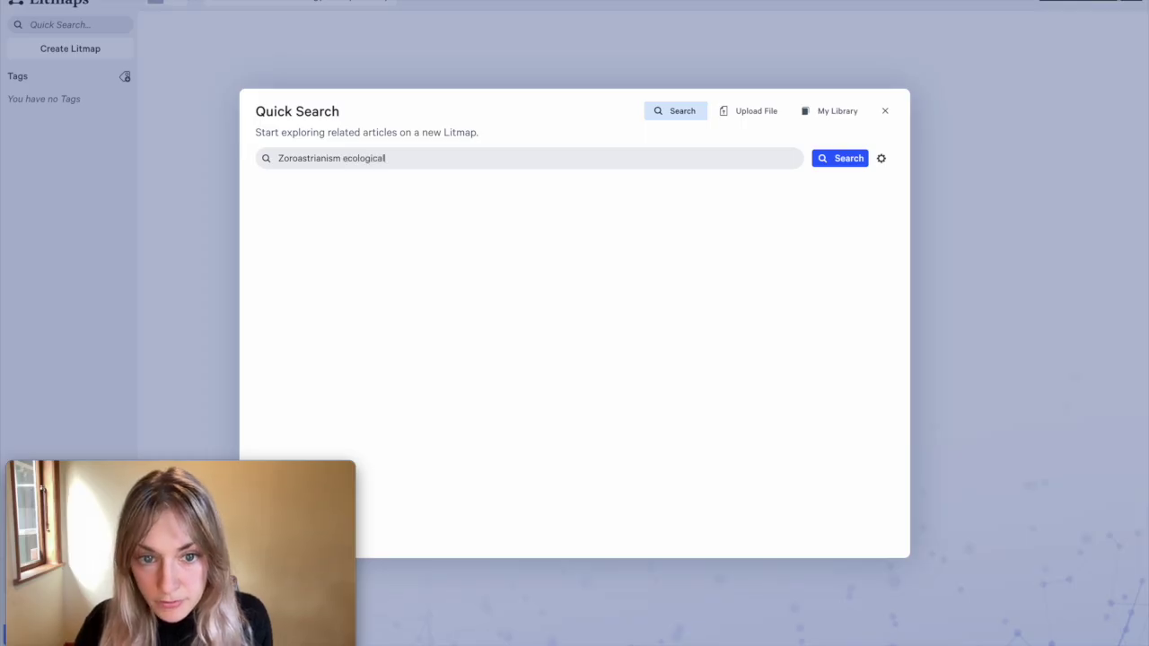
{"action": "type", "text": " religion"}
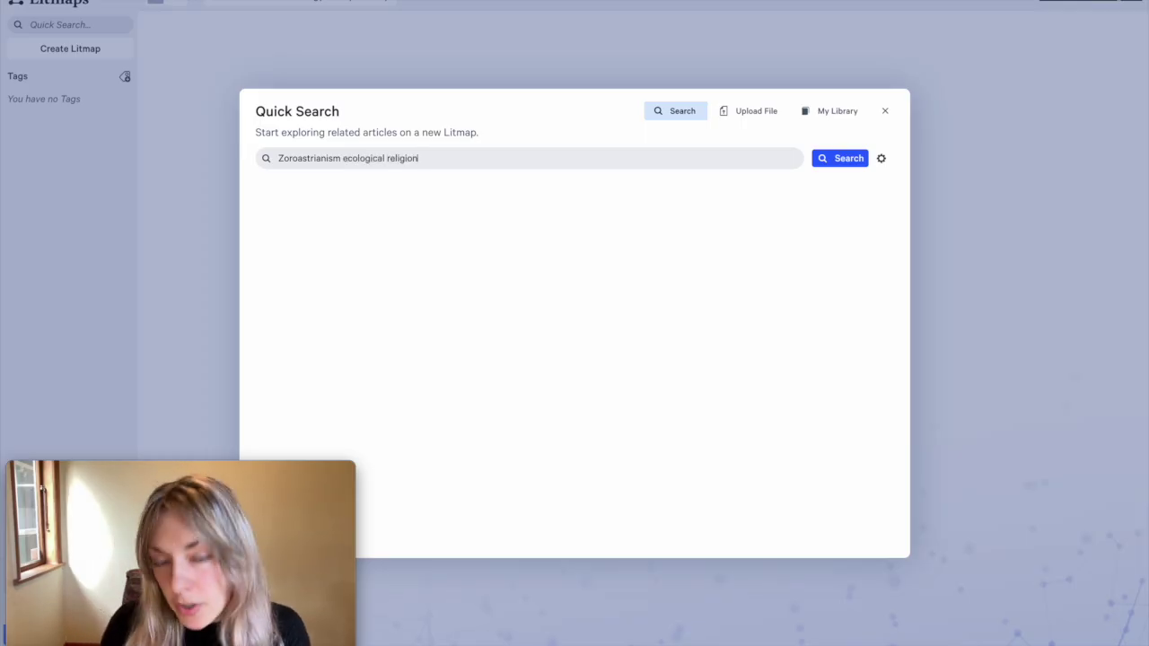
{"action": "key", "text": "Return"}
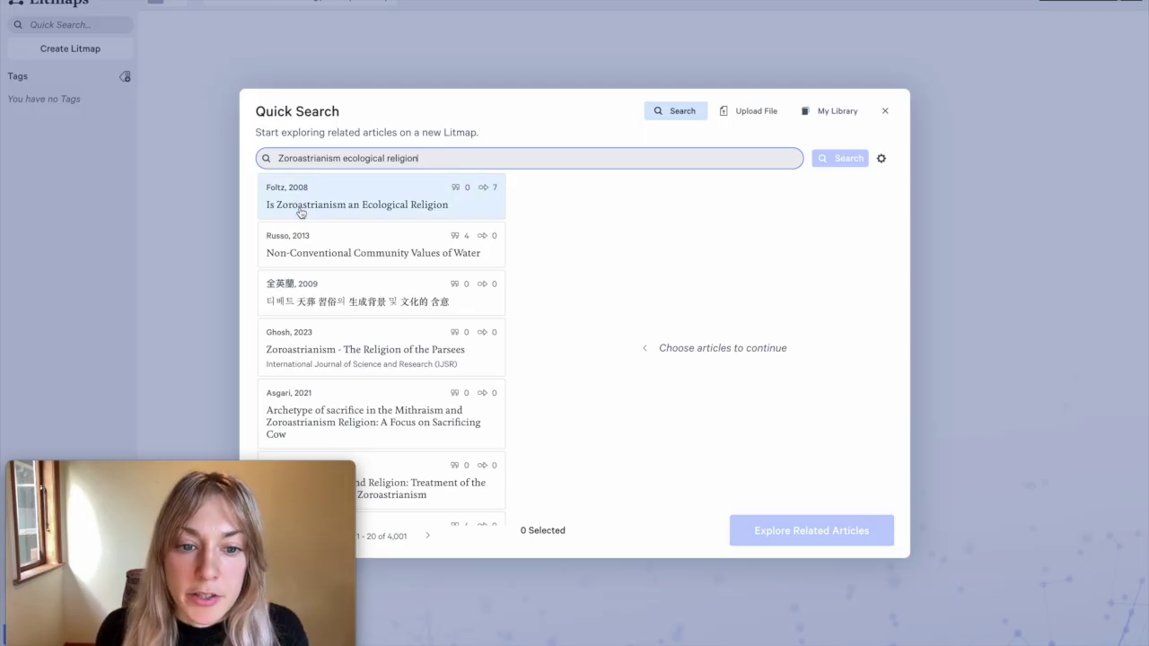
{"action": "left_click", "coordinate": [366, 203]}
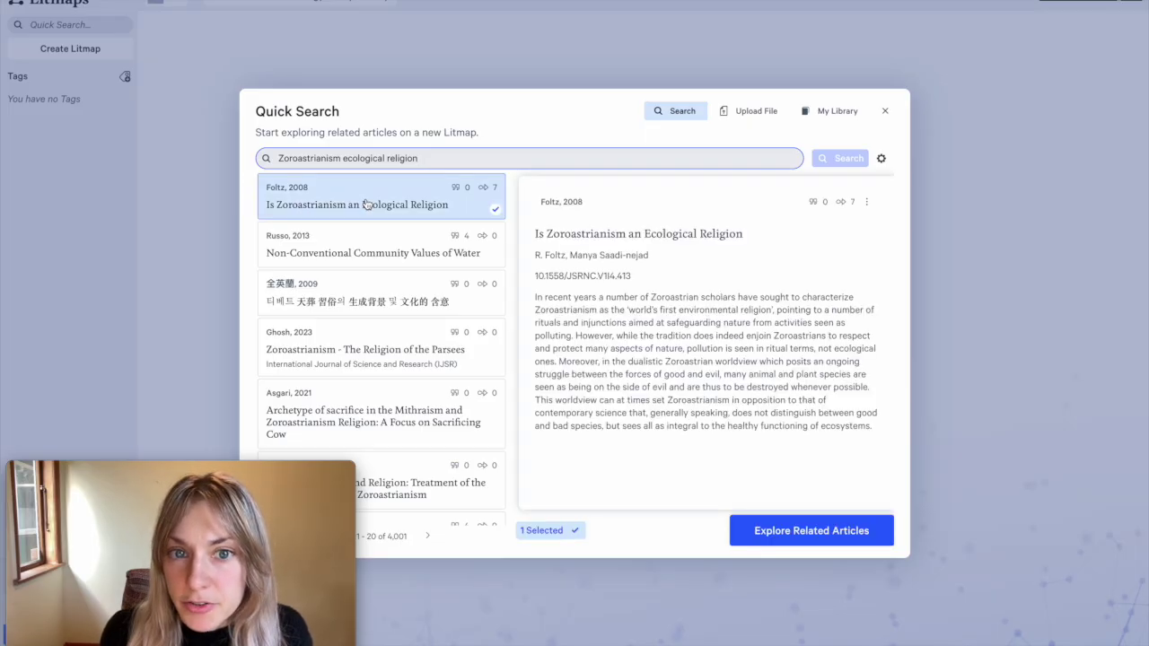
{"action": "left_click", "coordinate": [785, 531]}
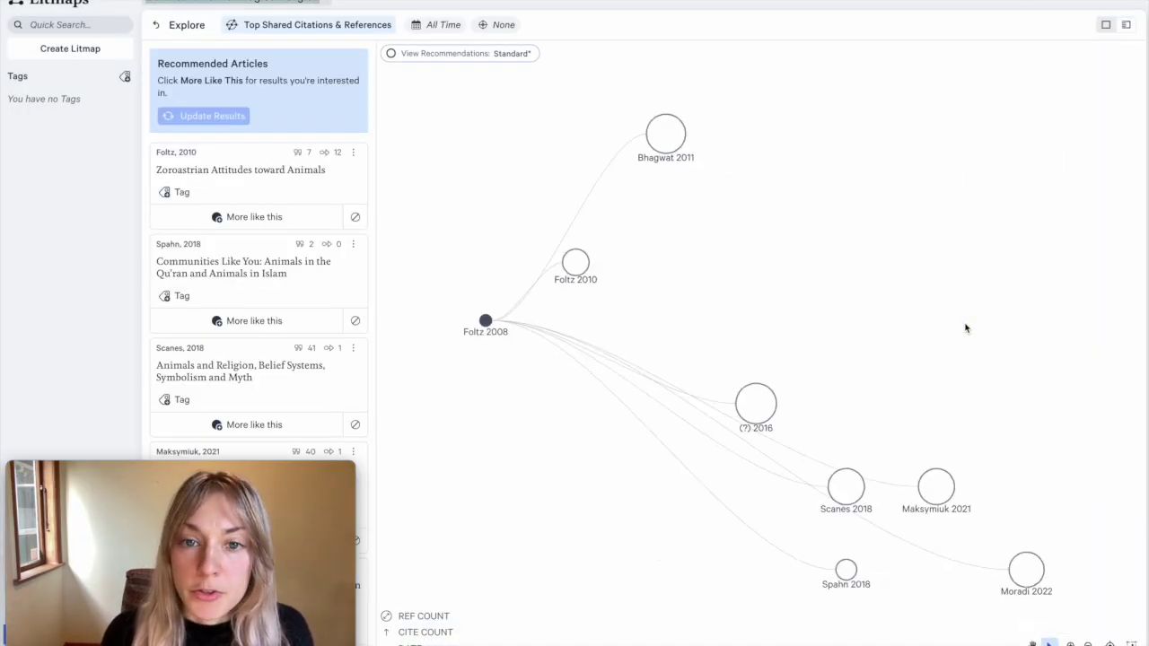
Step: Select the Foltz 2008 seed node to inspect its connected papers
{"action": "left_click", "coordinate": [485, 320]}
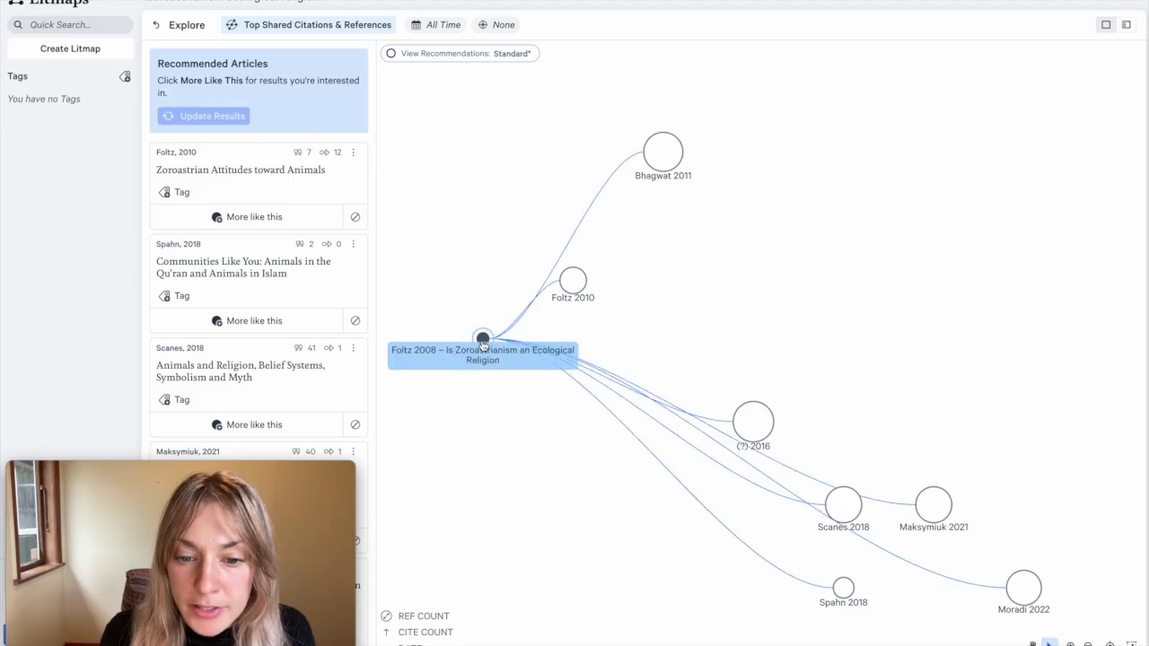
Step: Create a new Zoroastrianism tag and apply it to Foltz 2008
{"action": "mouse_move", "coordinate": [483, 342]}
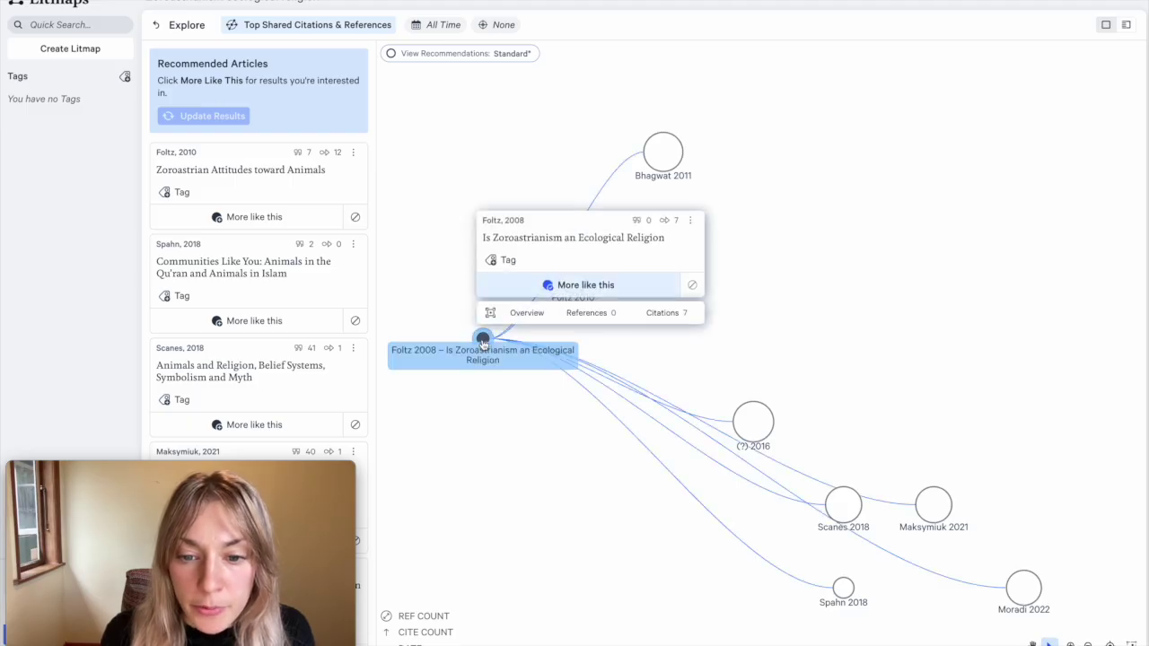
{"action": "left_click", "coordinate": [493, 260]}
{"action": "left_click", "coordinate": [513, 229]}
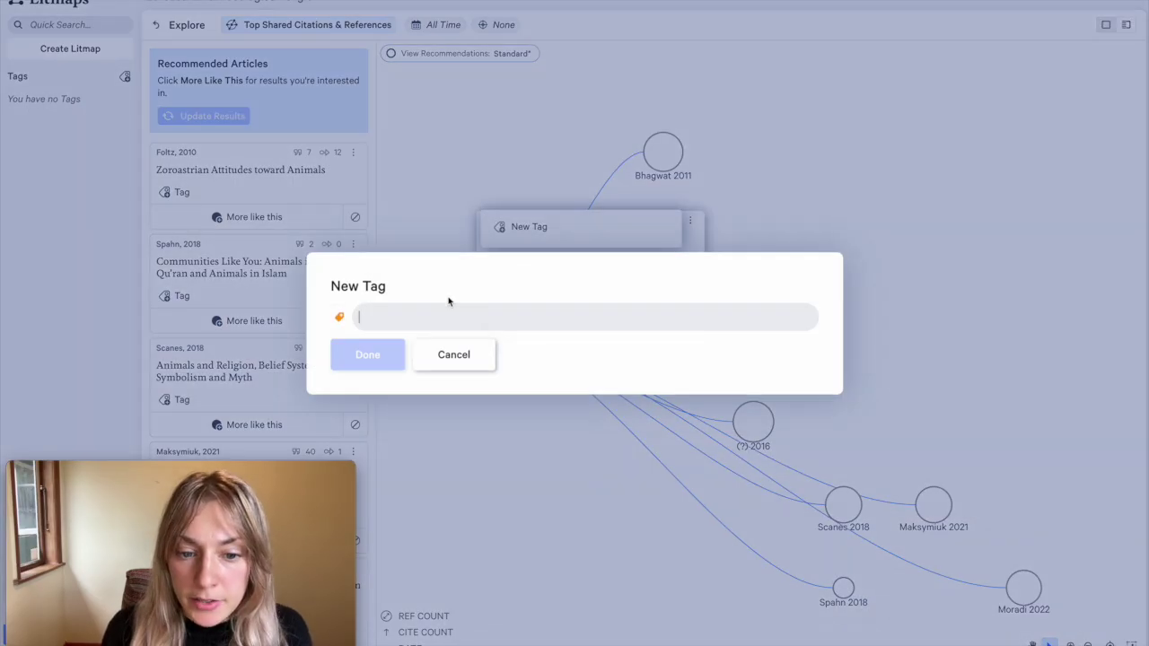
{"action": "key", "text": "ctrl+v"}
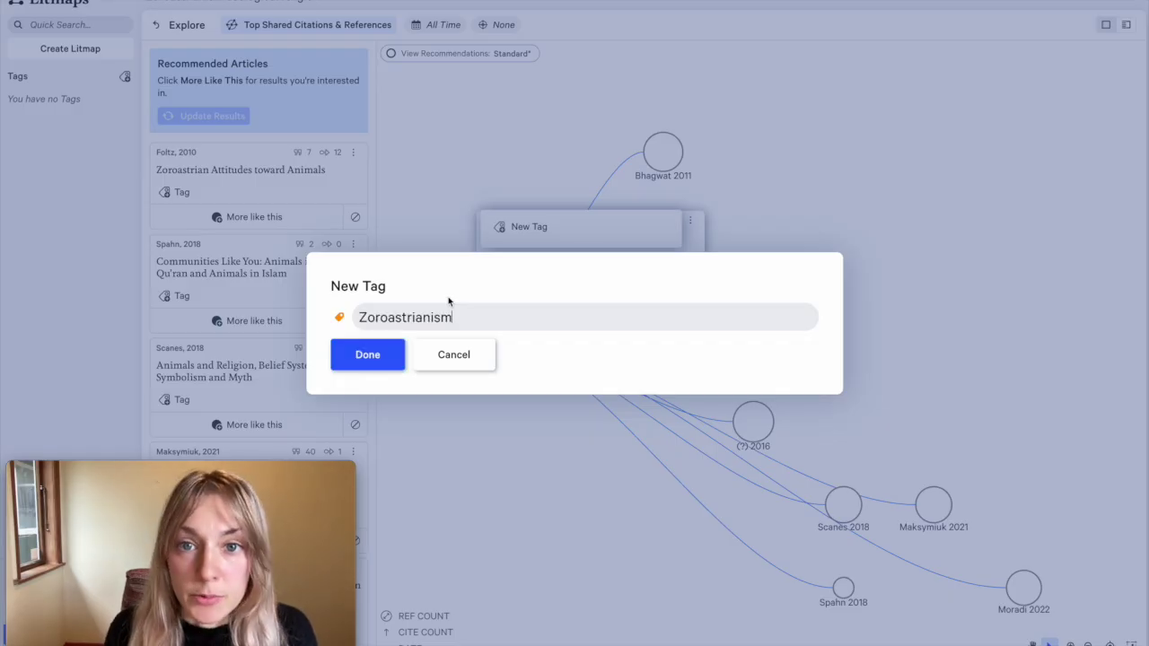
{"action": "left_click", "coordinate": [368, 356]}
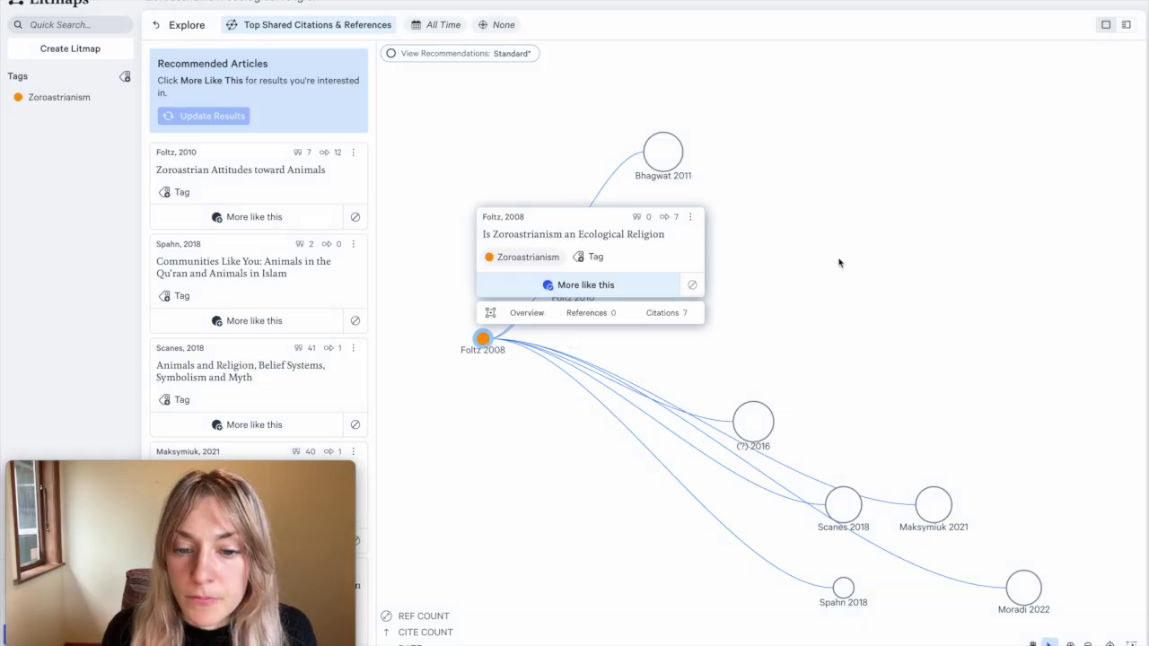
{"action": "left_click", "coordinate": [839, 262]}
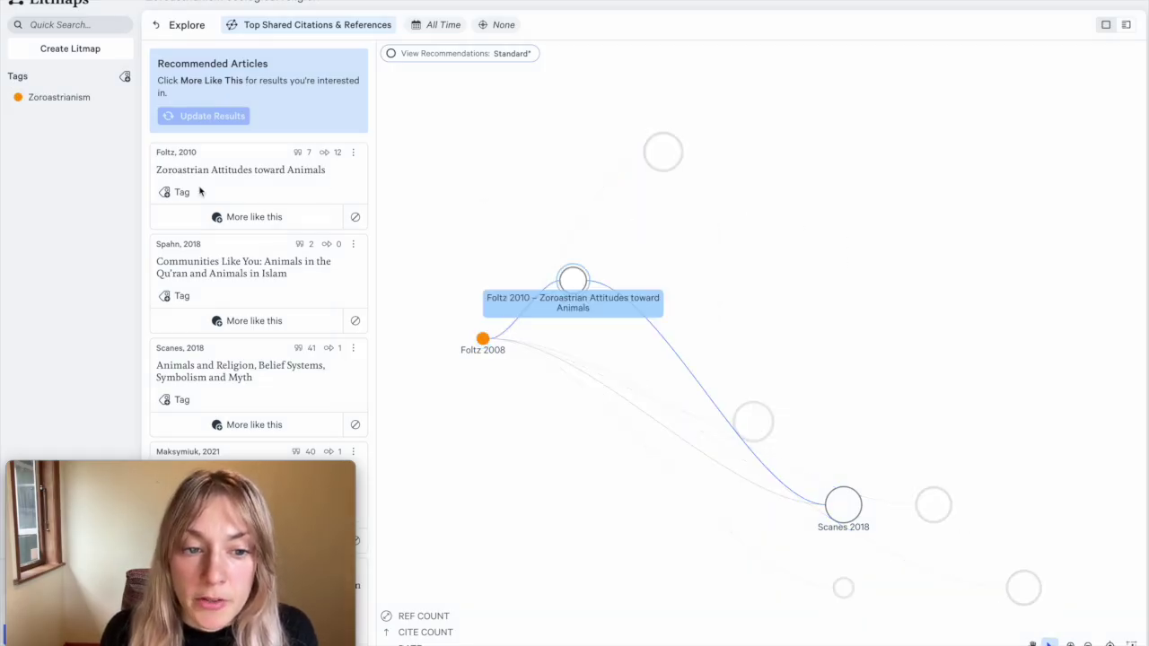
Step: Tag Foltz 2010 as Zoroastrianism and update the results to expand the map
{"action": "left_click", "coordinate": [167, 194]}
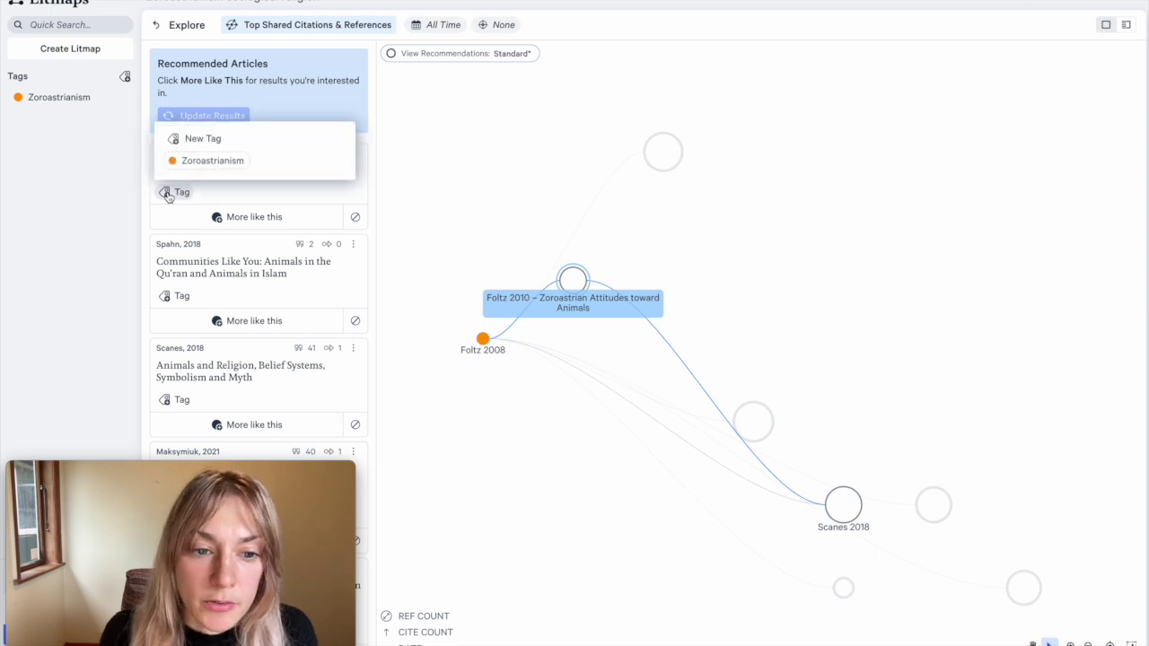
{"action": "left_click", "coordinate": [190, 160]}
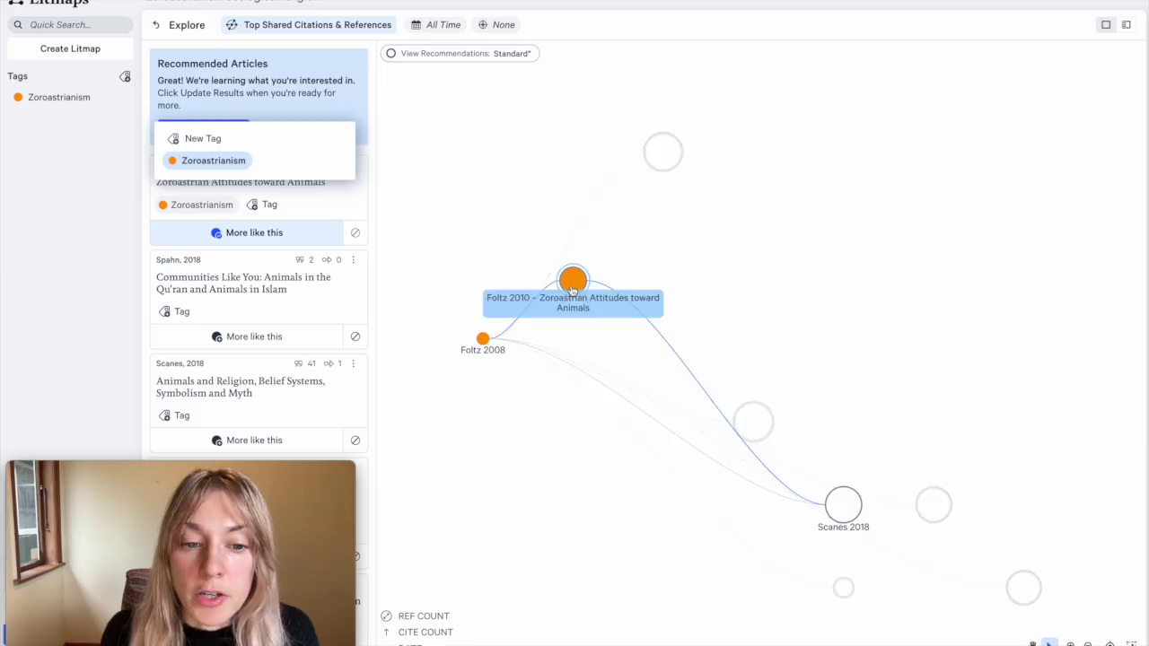
{"action": "left_click", "coordinate": [425, 186]}
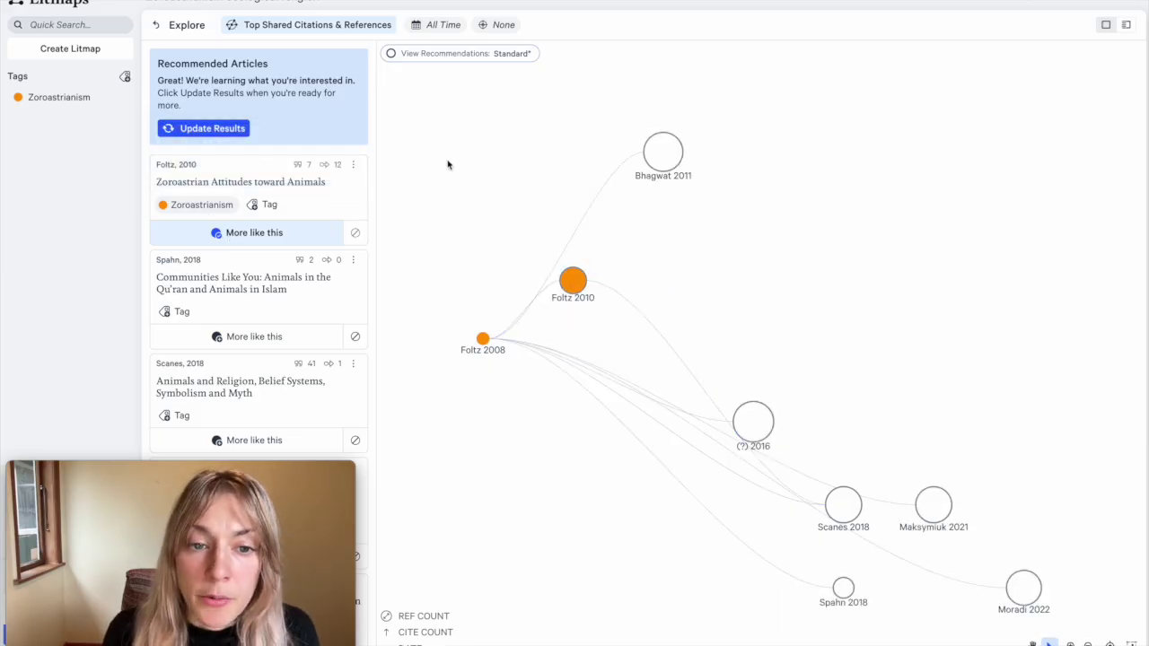
{"action": "left_click", "coordinate": [214, 128]}
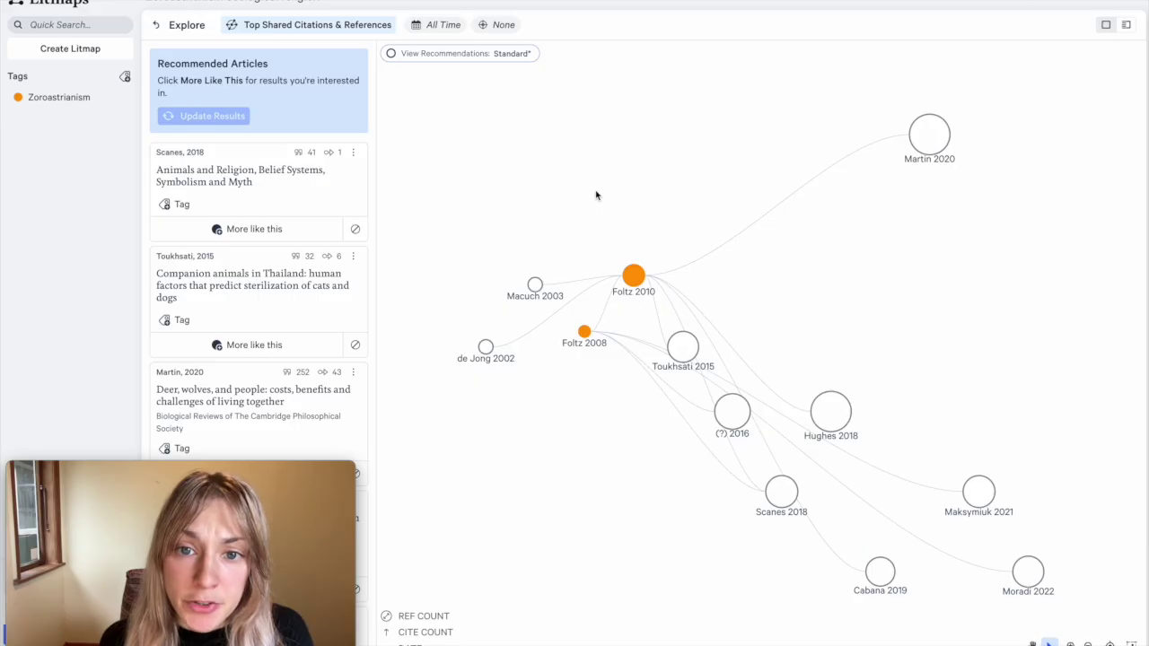
Step: Set the target keyword filter to Zoroastrianism and update the results
{"action": "left_click", "coordinate": [485, 26]}
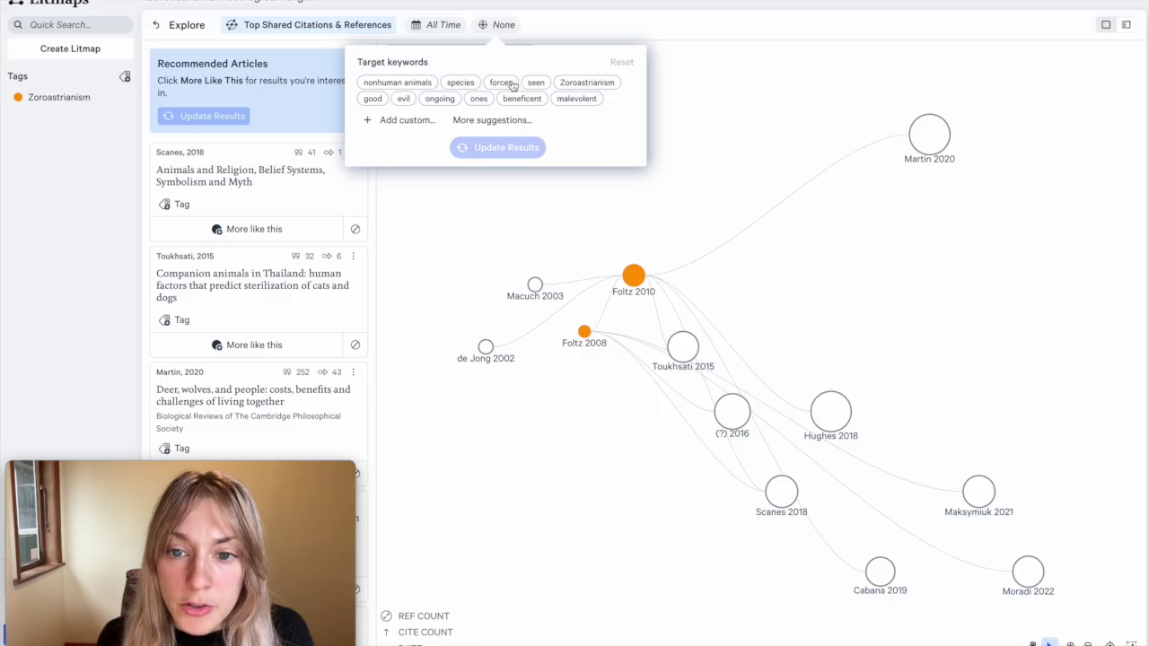
{"action": "left_click", "coordinate": [591, 87]}
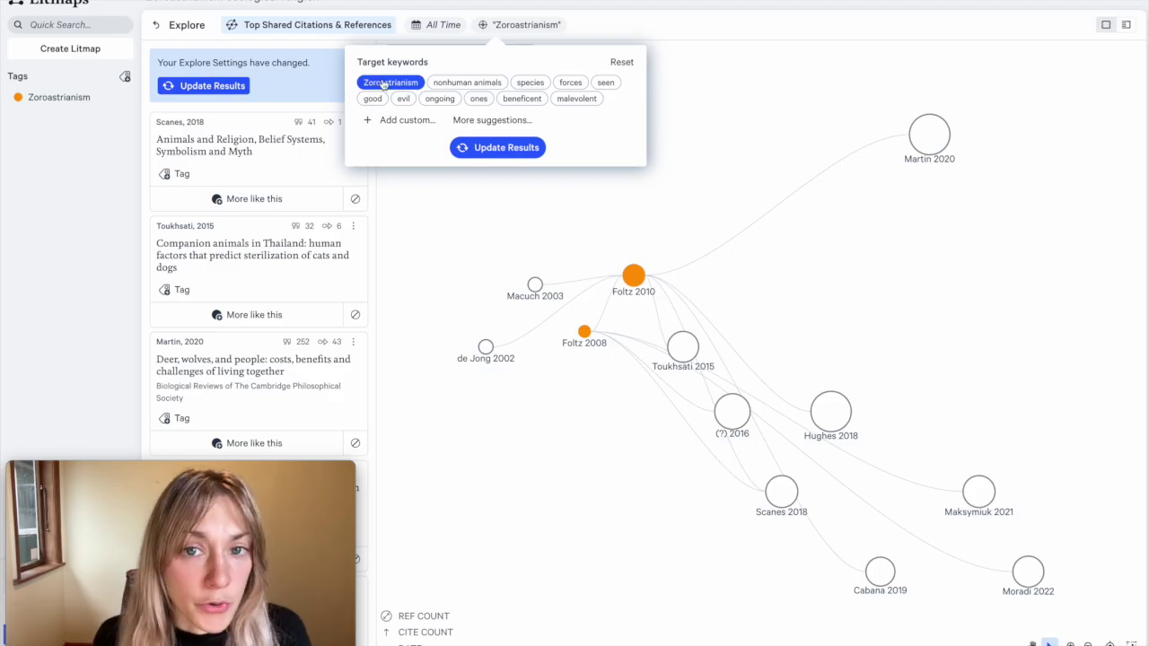
{"action": "left_click", "coordinate": [389, 123]}
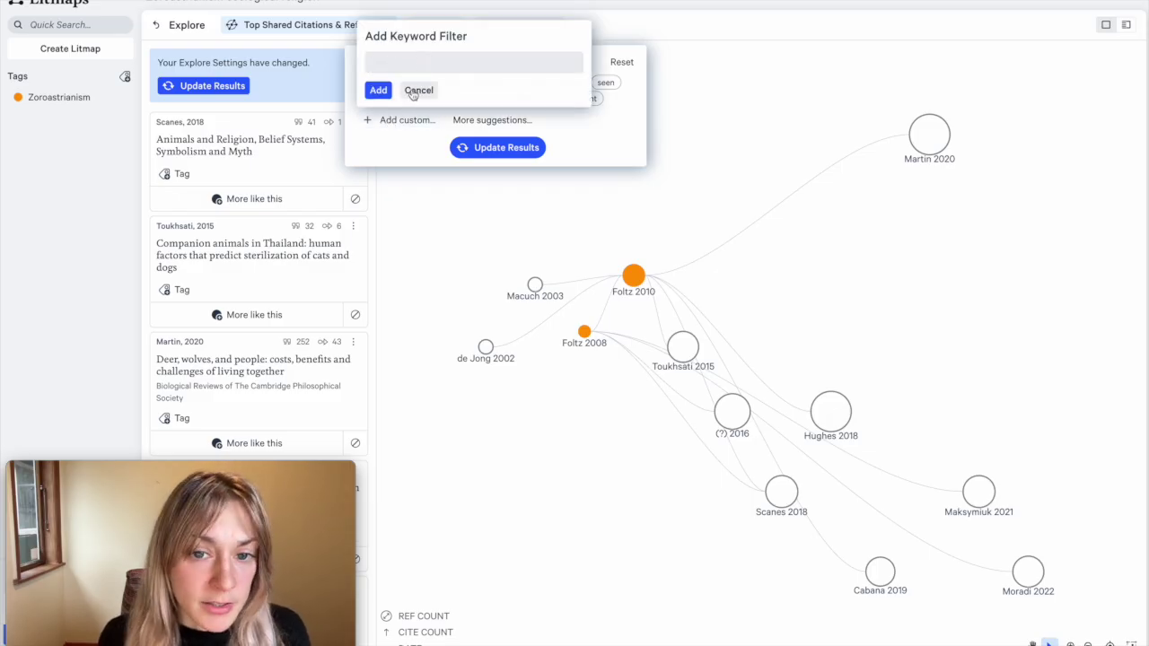
{"action": "left_click", "coordinate": [418, 90]}
{"action": "left_click", "coordinate": [506, 149]}
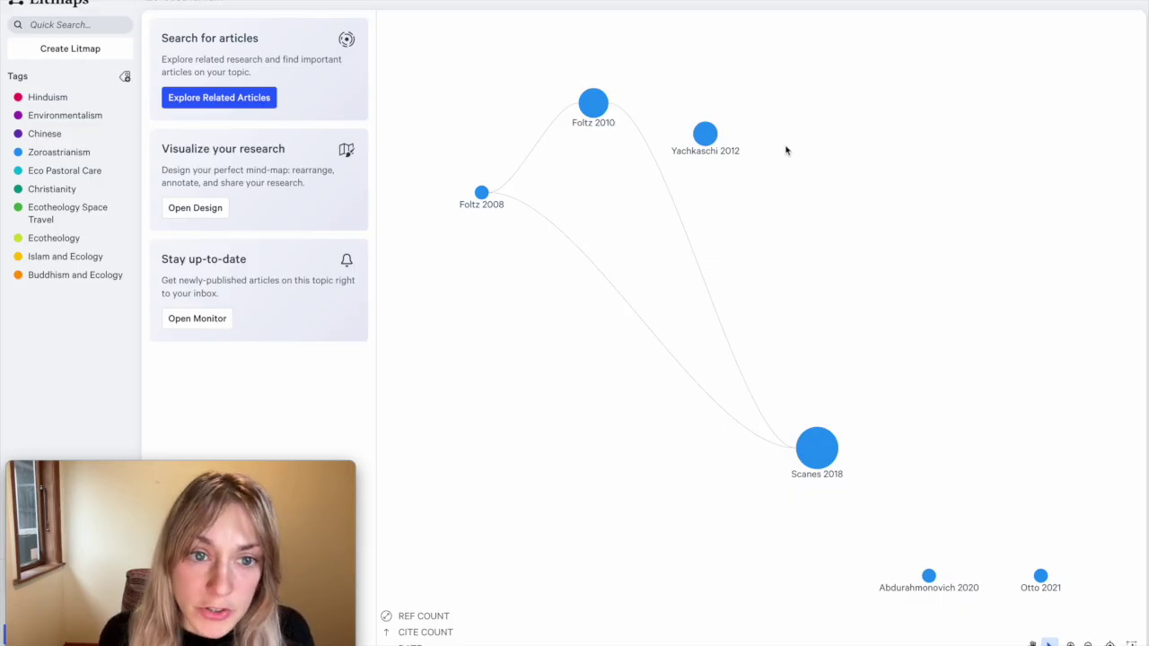
Step: From the Religions and Ecology Overview map, explore the six Zoroastrianism-cluster articles on a new Litmap
{"action": "left_click", "coordinate": [251, 1]}
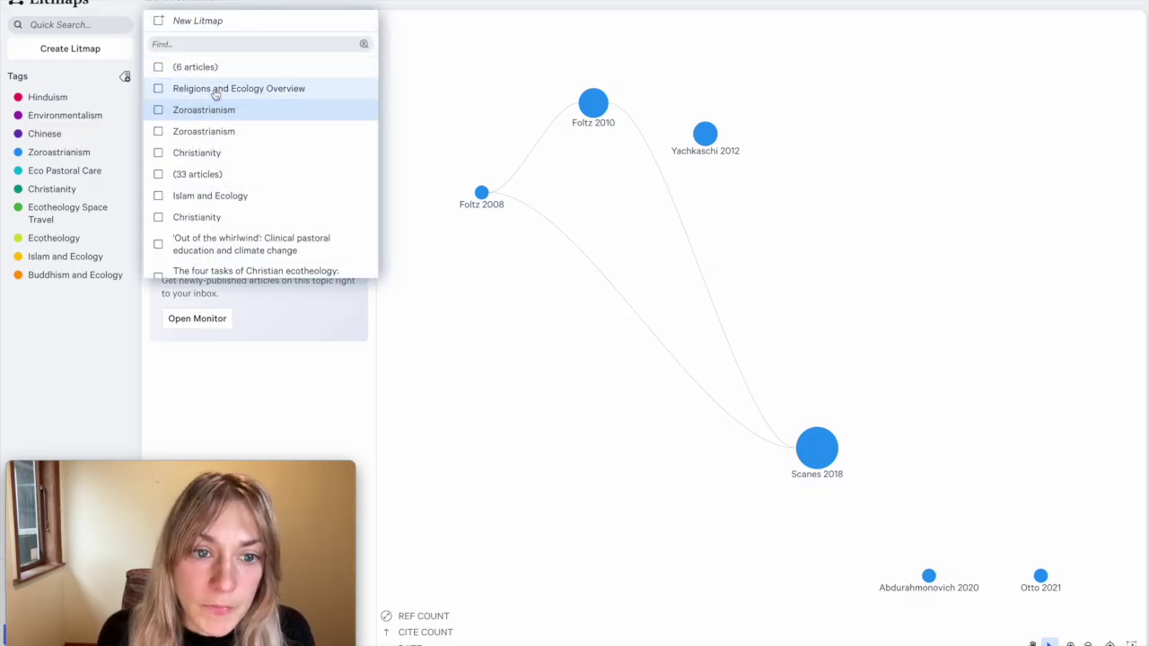
{"action": "left_click", "coordinate": [215, 91]}
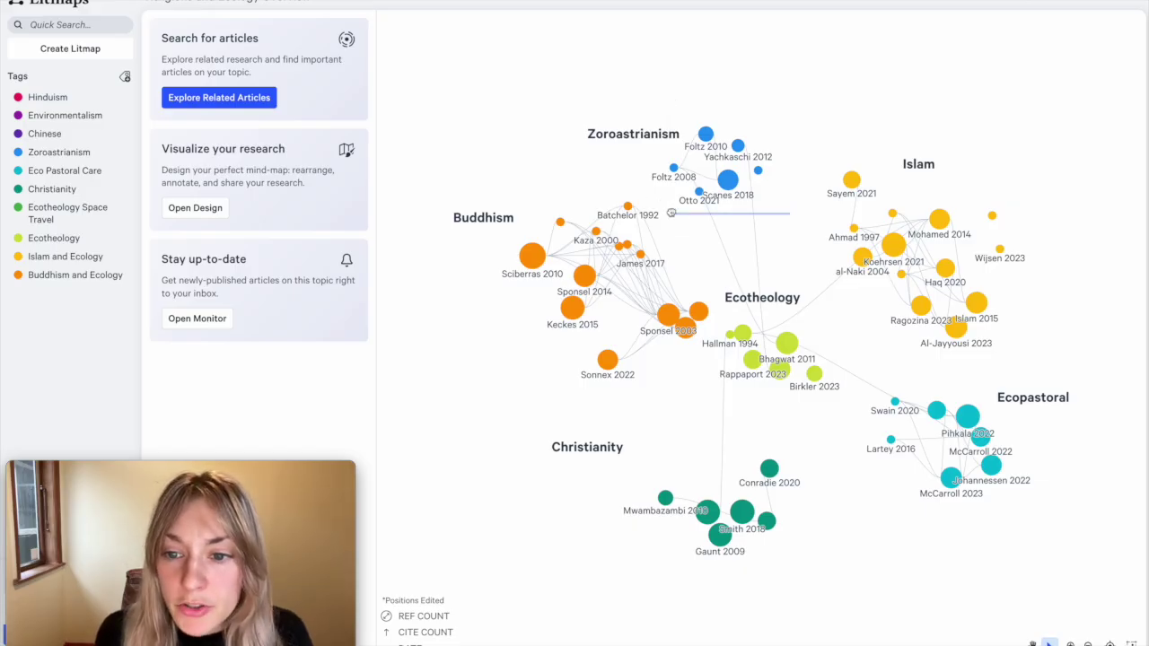
{"action": "left_click_drag", "start_coordinate": [671, 213], "coordinate": [671, 132]}
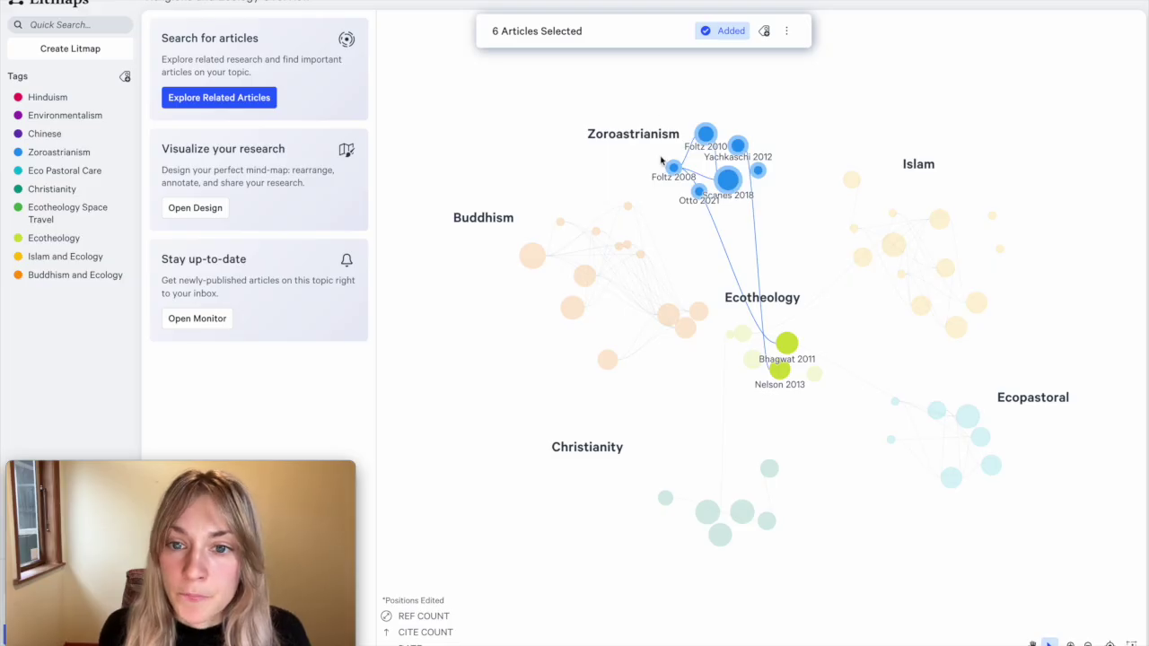
{"action": "left_click", "coordinate": [786, 32]}
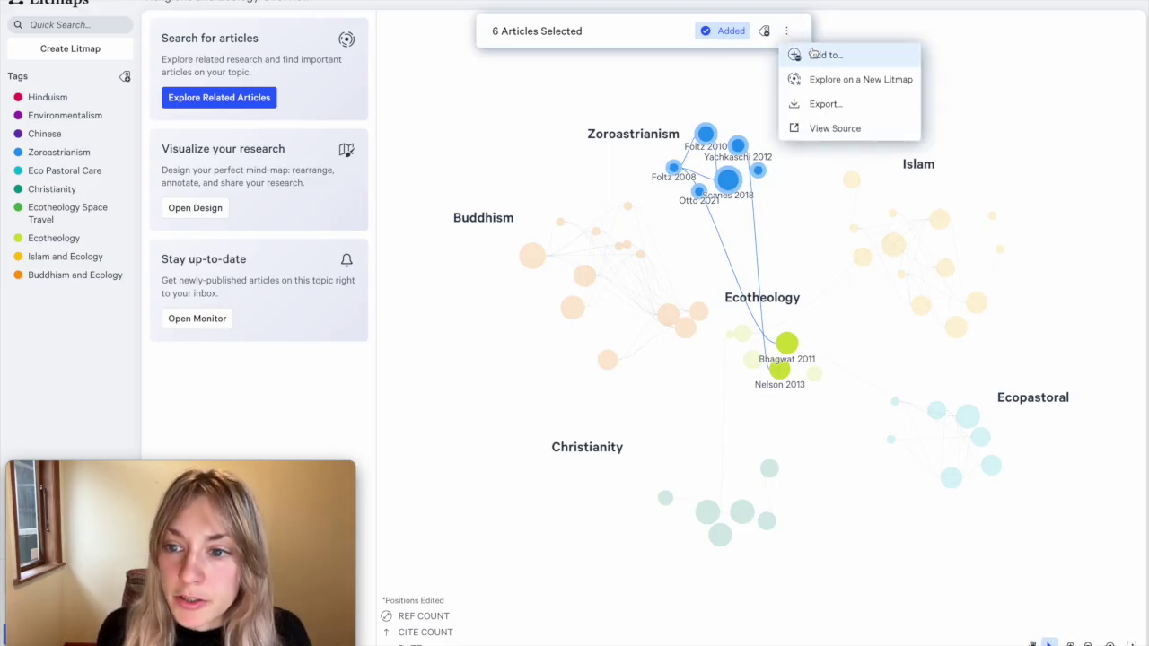
{"action": "left_click", "coordinate": [821, 81]}
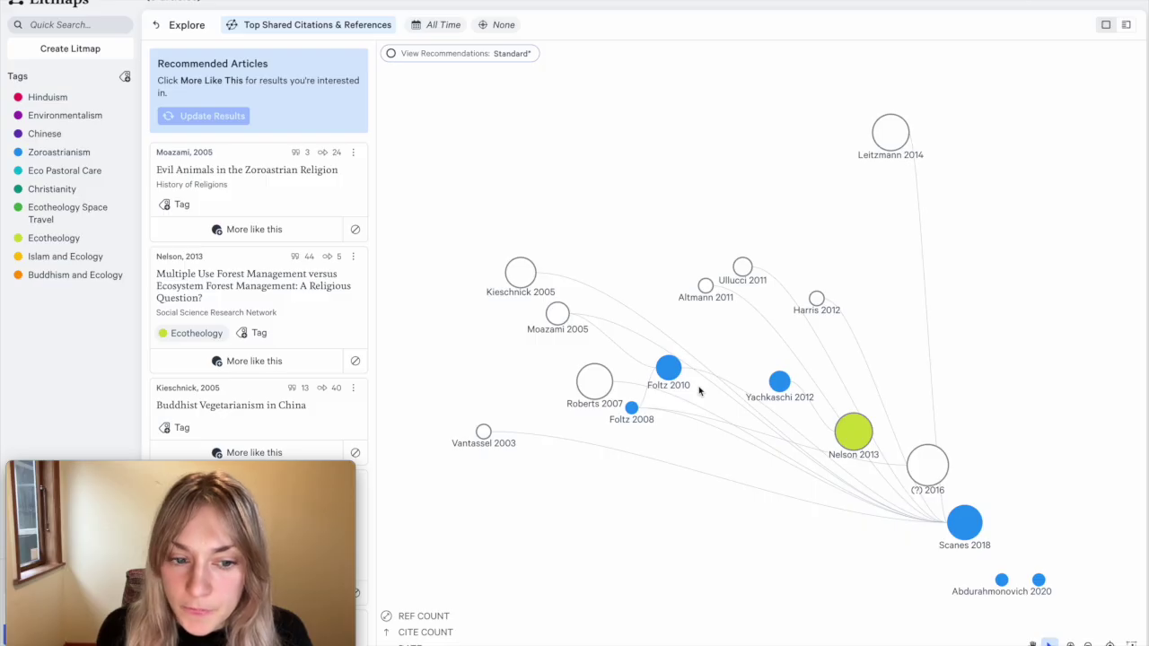
{"action": "left_click", "coordinate": [498, 25]}
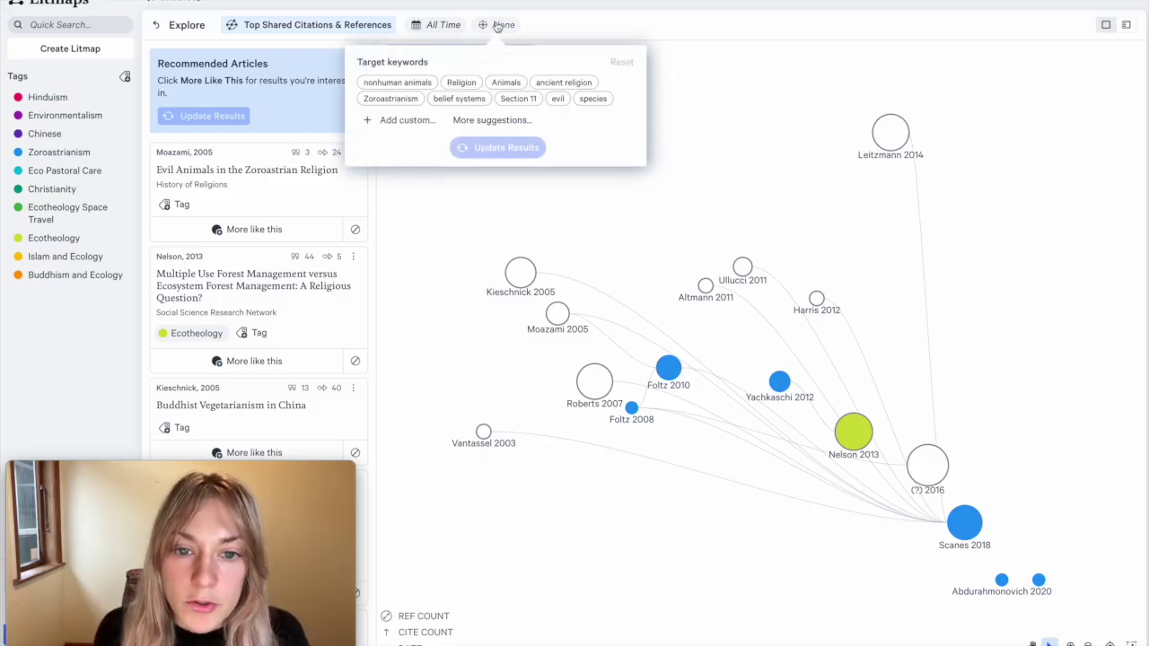
Step: Choose Zoroastrianism as the target keyword and update the recommendations
{"action": "left_click", "coordinate": [391, 101]}
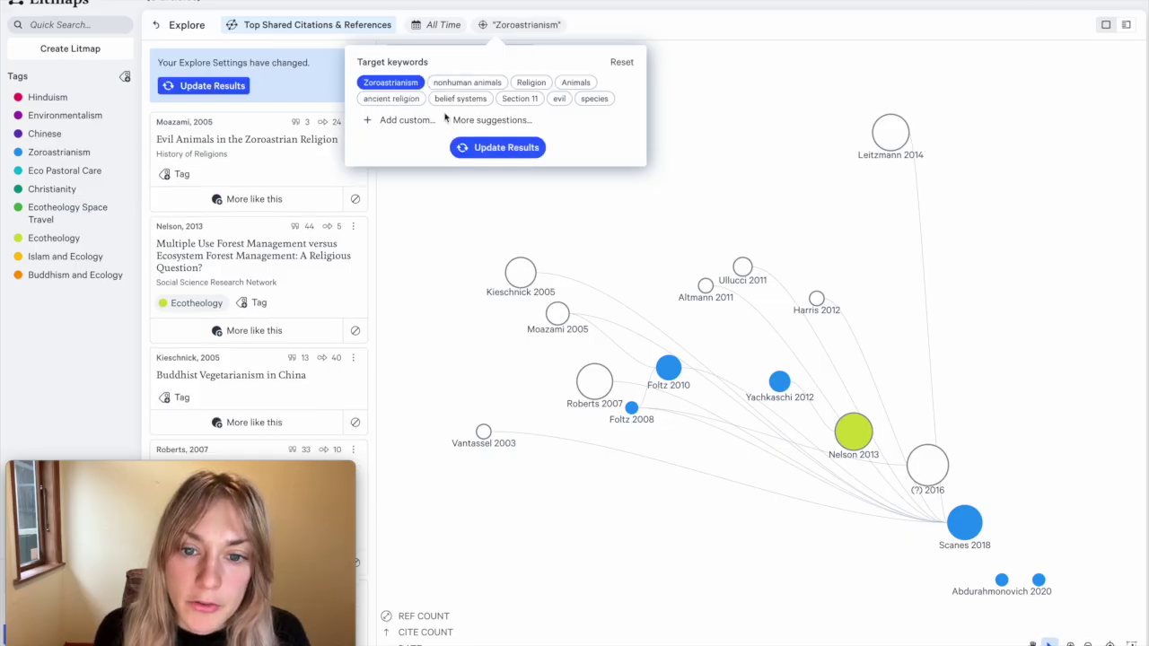
{"action": "left_click", "coordinate": [492, 150]}
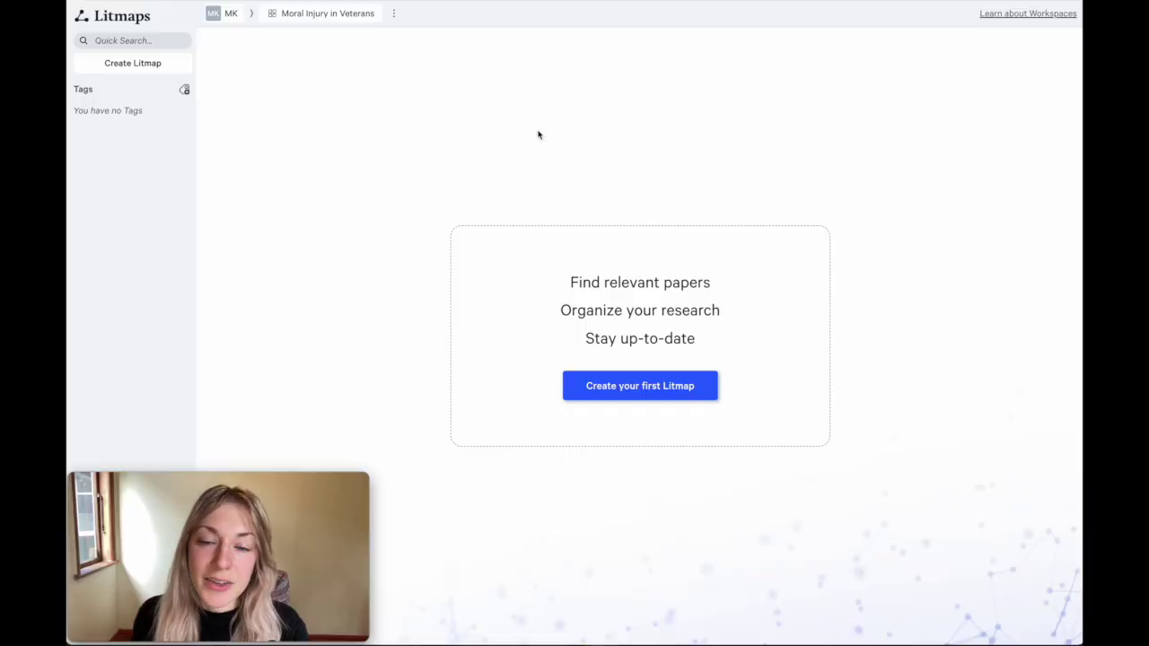
Step: Search articles for 'moral injury veterans'
{"action": "left_click", "coordinate": [120, 40]}
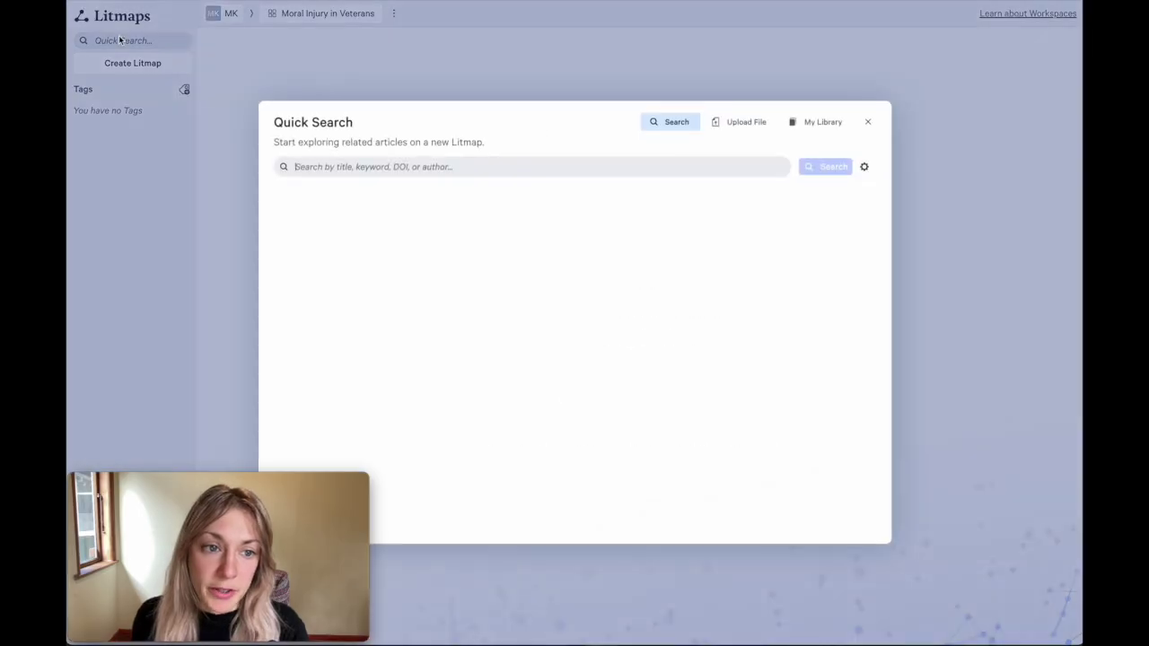
{"action": "left_click", "coordinate": [734, 126]}
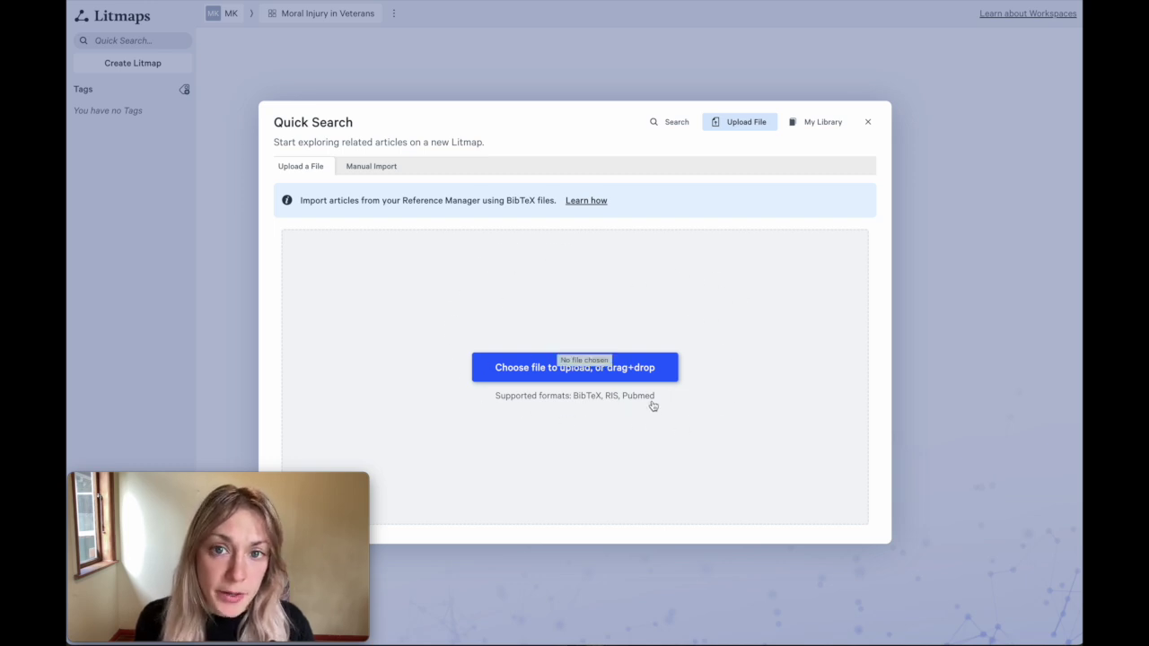
{"action": "left_click", "coordinate": [672, 122]}
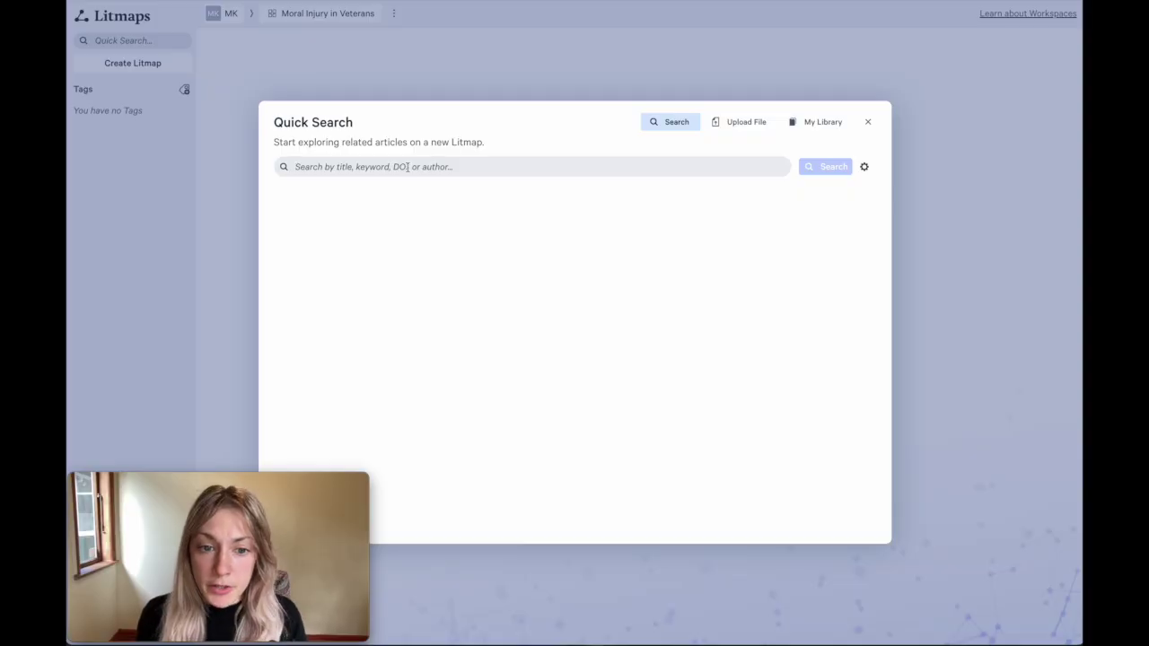
{"action": "type", "text": "moral"}
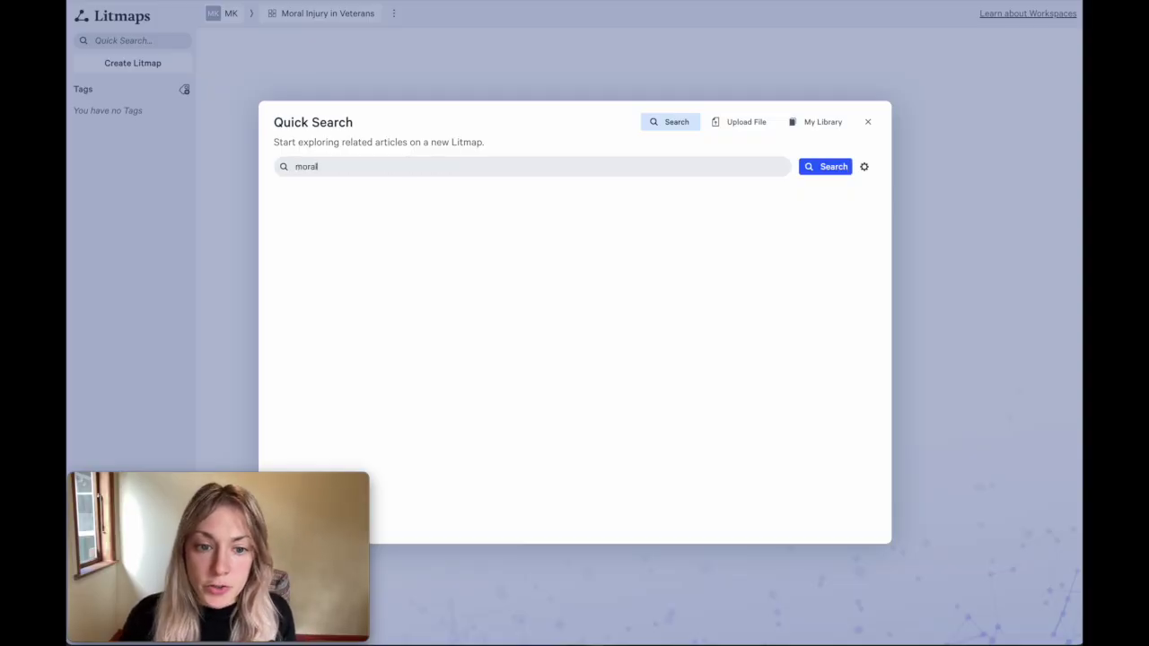
{"action": "type", "text": " injury veterans"}
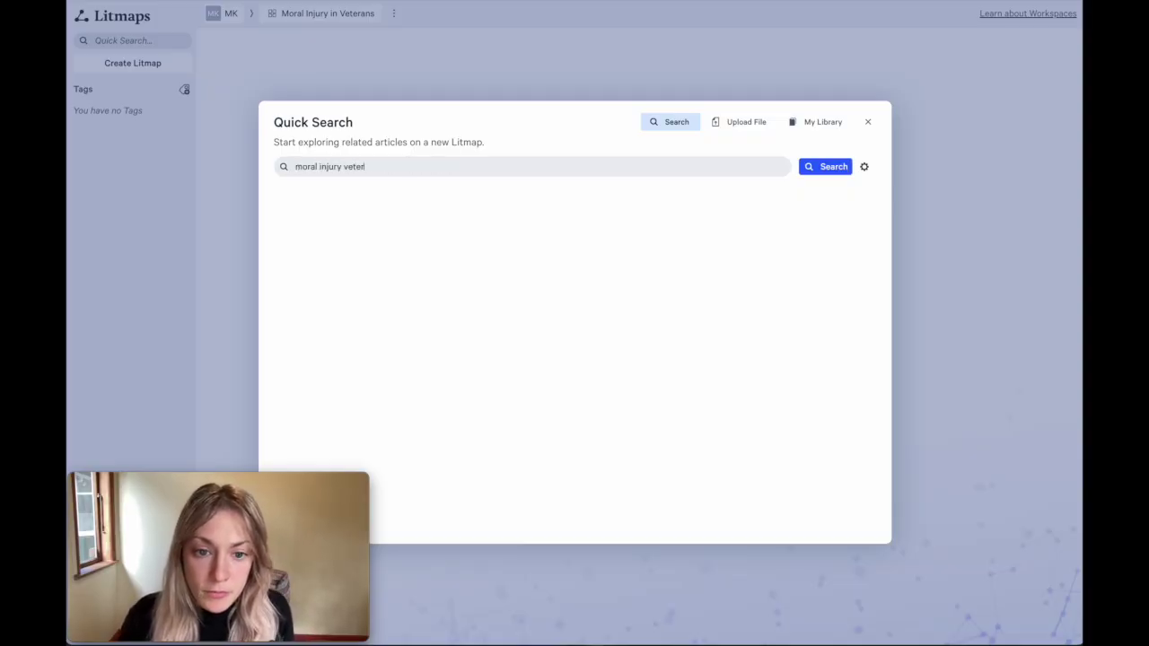
{"action": "key", "text": "Return"}
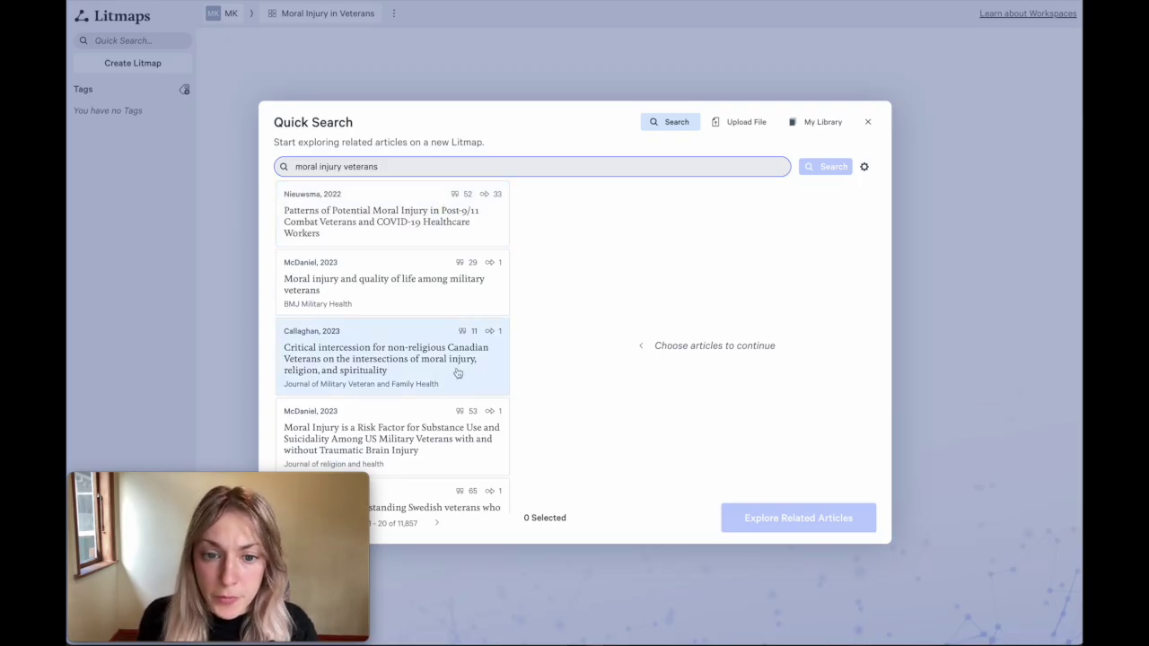
Step: Seed a new map with Nieuwsma 2022, Callaghan 2023 and both McDaniel 2023 articles
{"action": "left_click", "coordinate": [397, 224]}
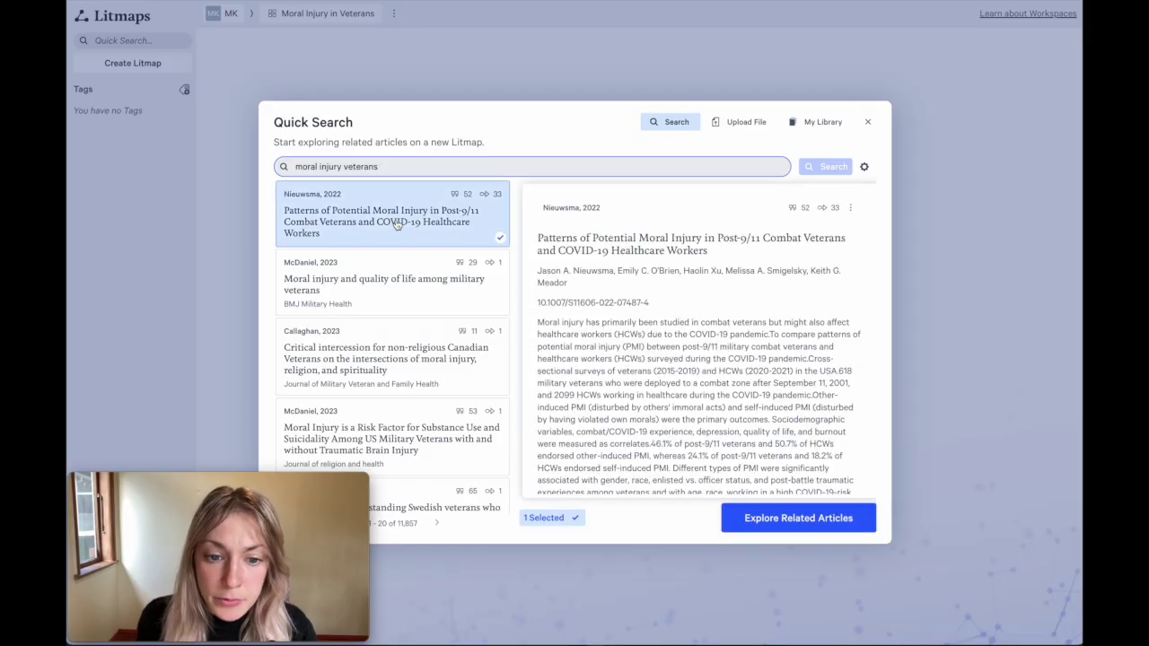
{"action": "left_click", "coordinate": [407, 303]}
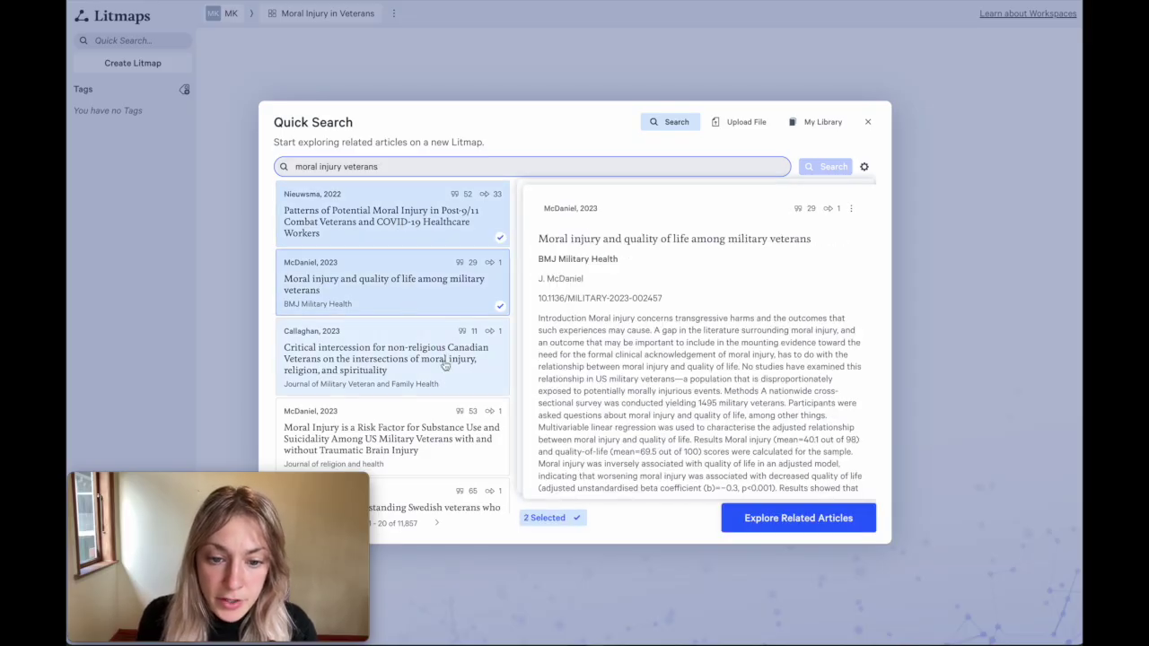
{"action": "left_click", "coordinate": [443, 363]}
{"action": "left_click", "coordinate": [457, 458]}
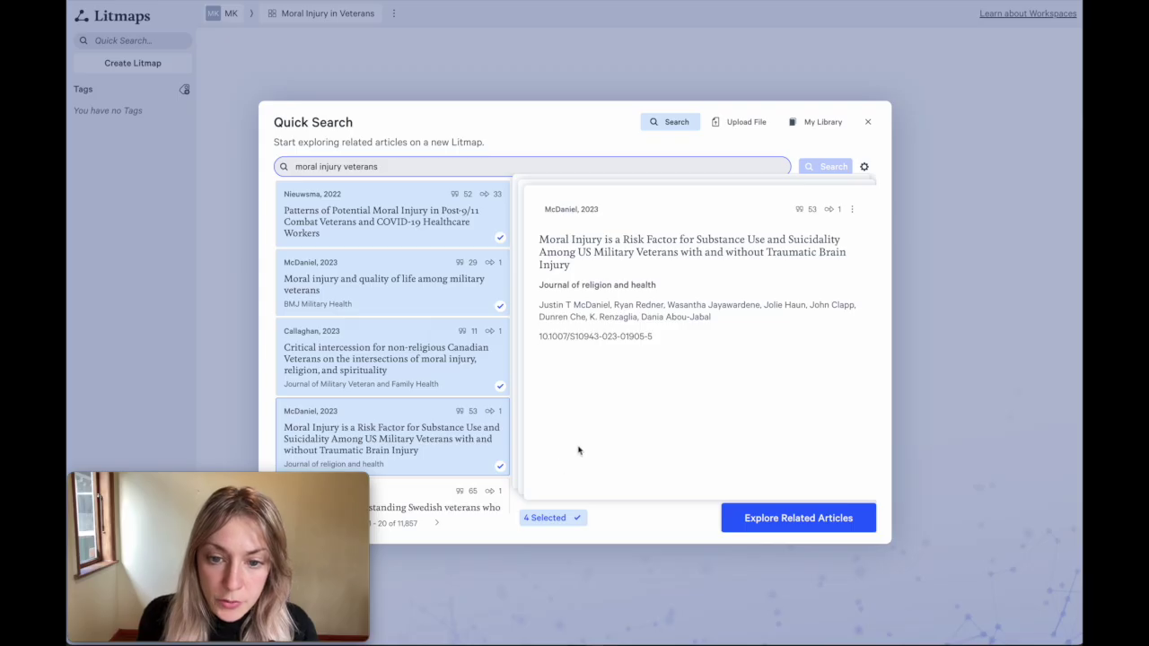
{"action": "left_click", "coordinate": [801, 523]}
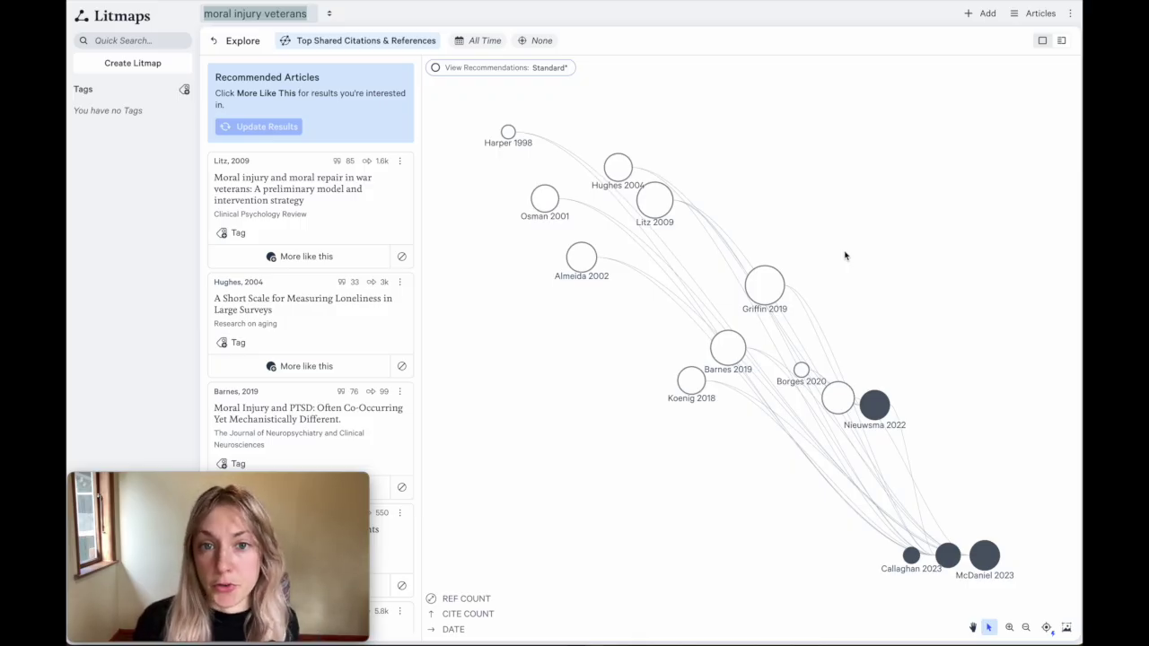
Step: Box-select the four seed articles and tag them with a new 'Moral injury in veterans' tag
{"action": "left_click_drag", "start_coordinate": [1027, 585], "coordinate": [861, 405]}
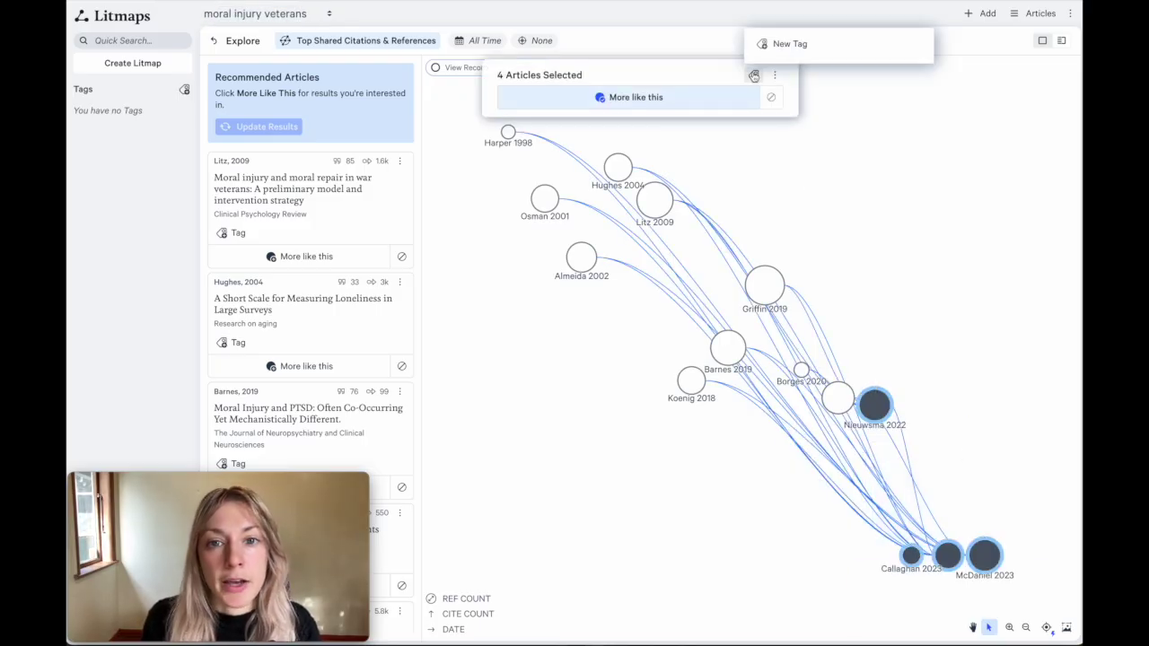
{"action": "left_click", "coordinate": [764, 44]}
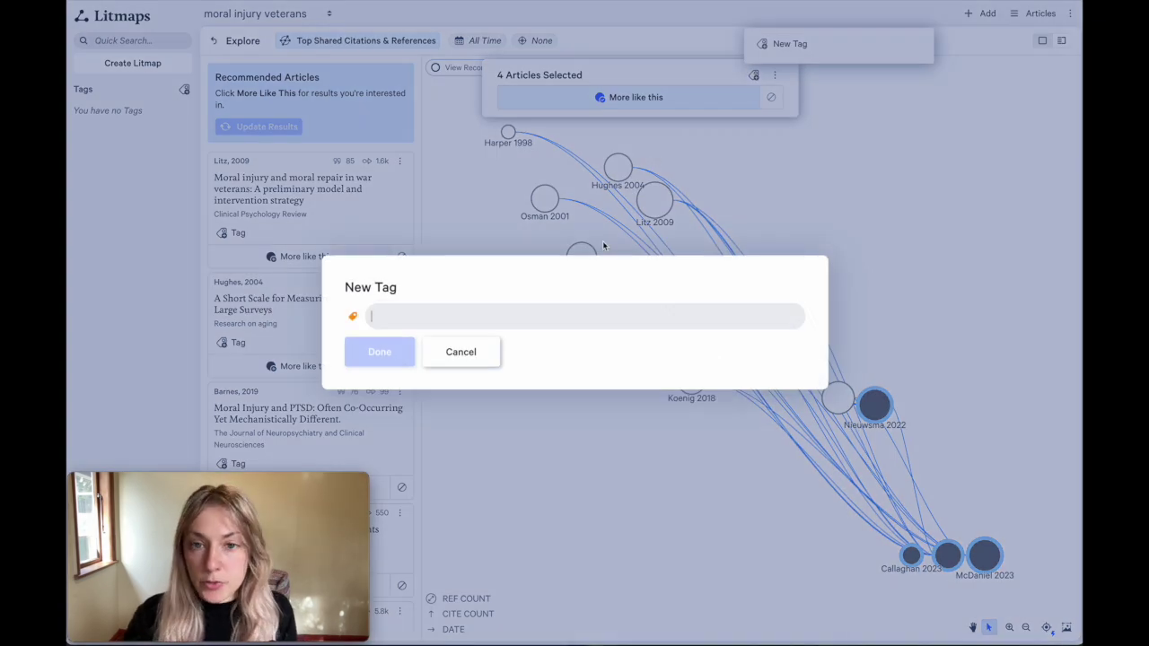
{"action": "type", "text": "Moral injury in "}
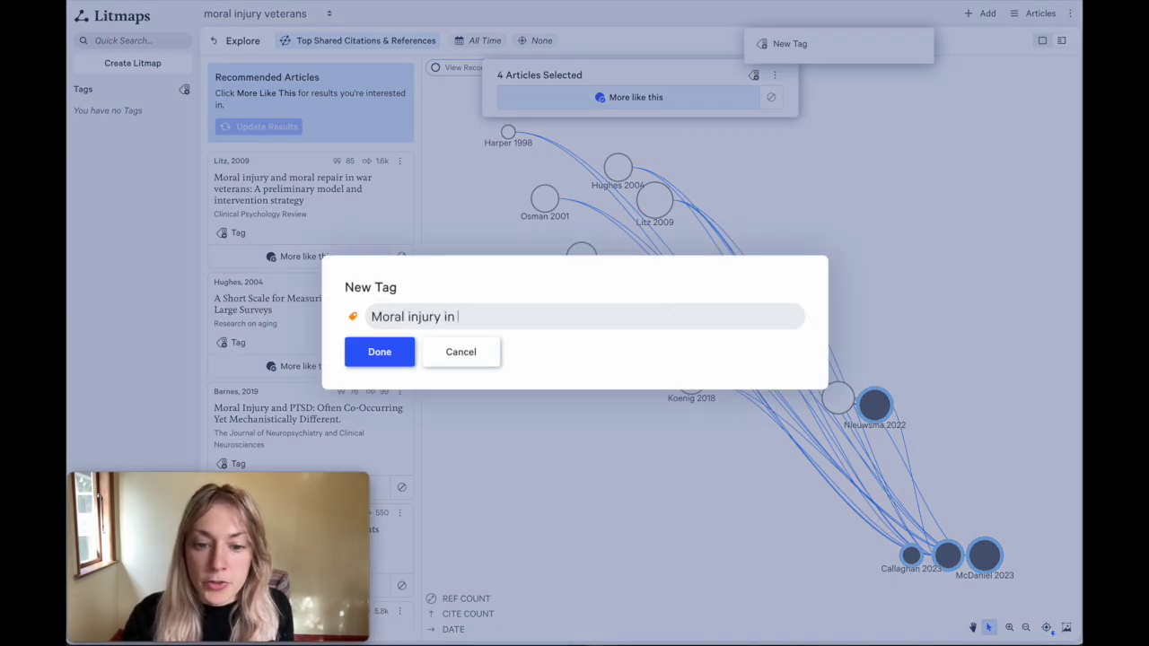
{"action": "type", "text": "veterans"}
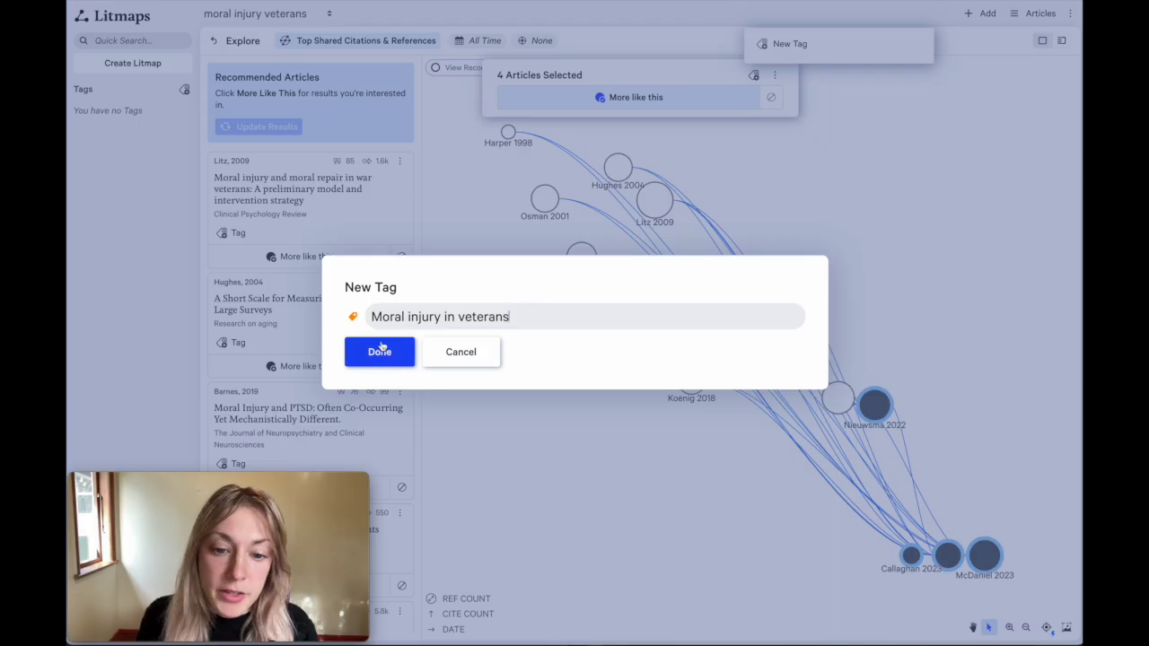
{"action": "left_click", "coordinate": [380, 352]}
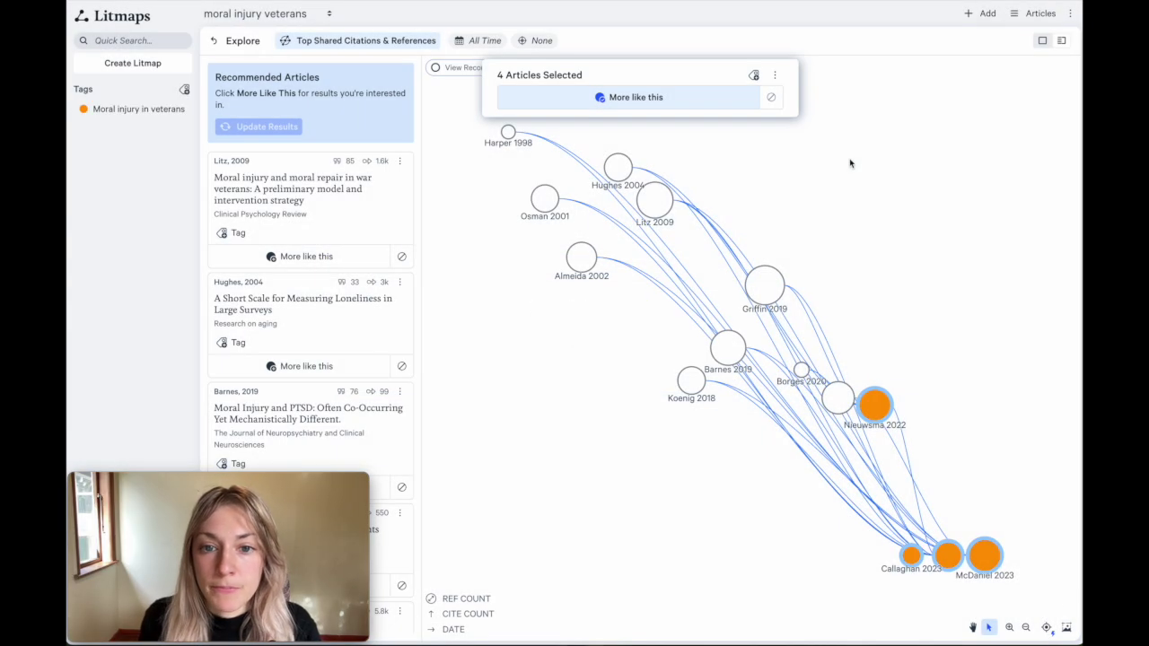
{"action": "left_click", "coordinate": [851, 163]}
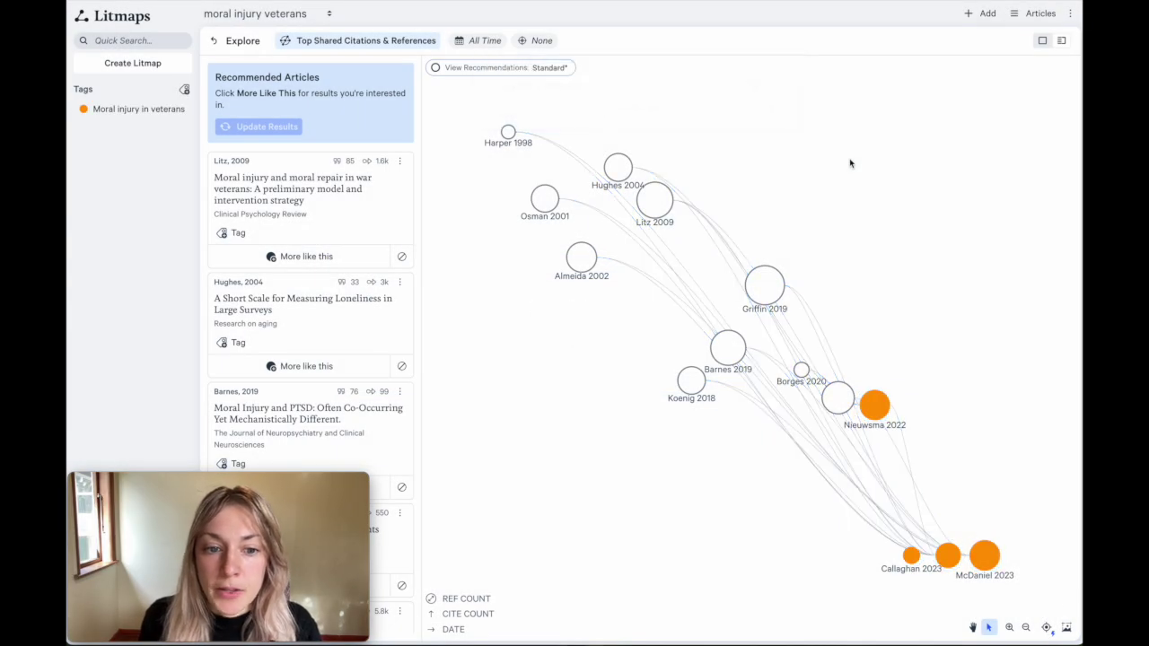
Step: Give Litz 2009 the Moral injury in veterans tag and update the results
{"action": "left_click", "coordinate": [229, 235]}
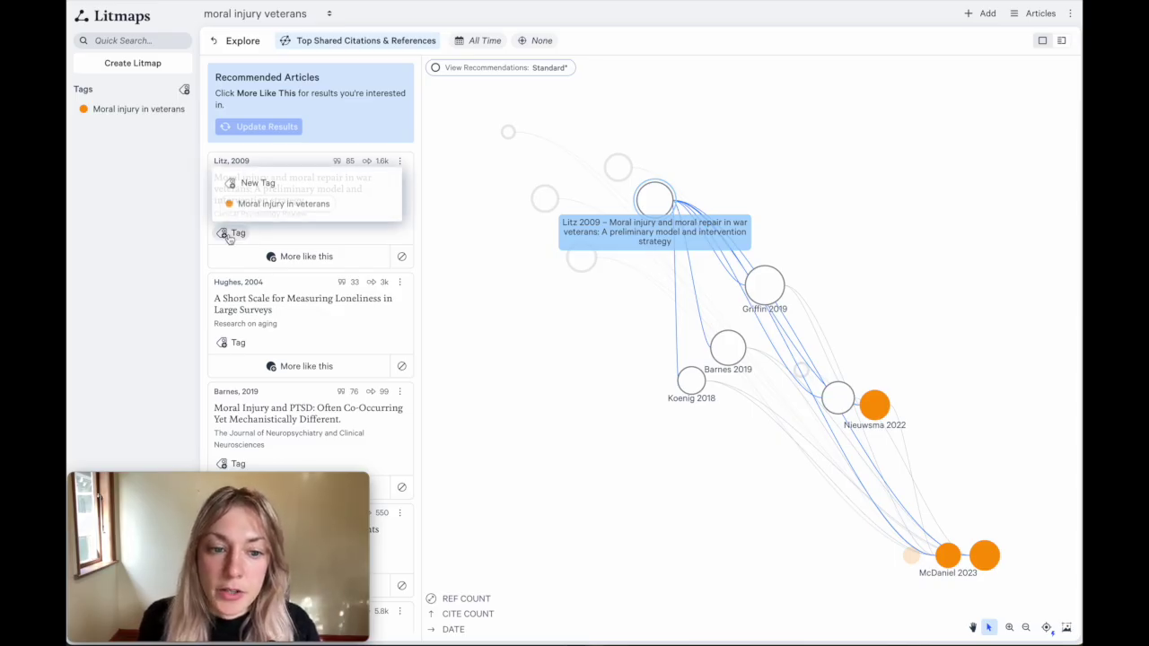
{"action": "left_click", "coordinate": [239, 204]}
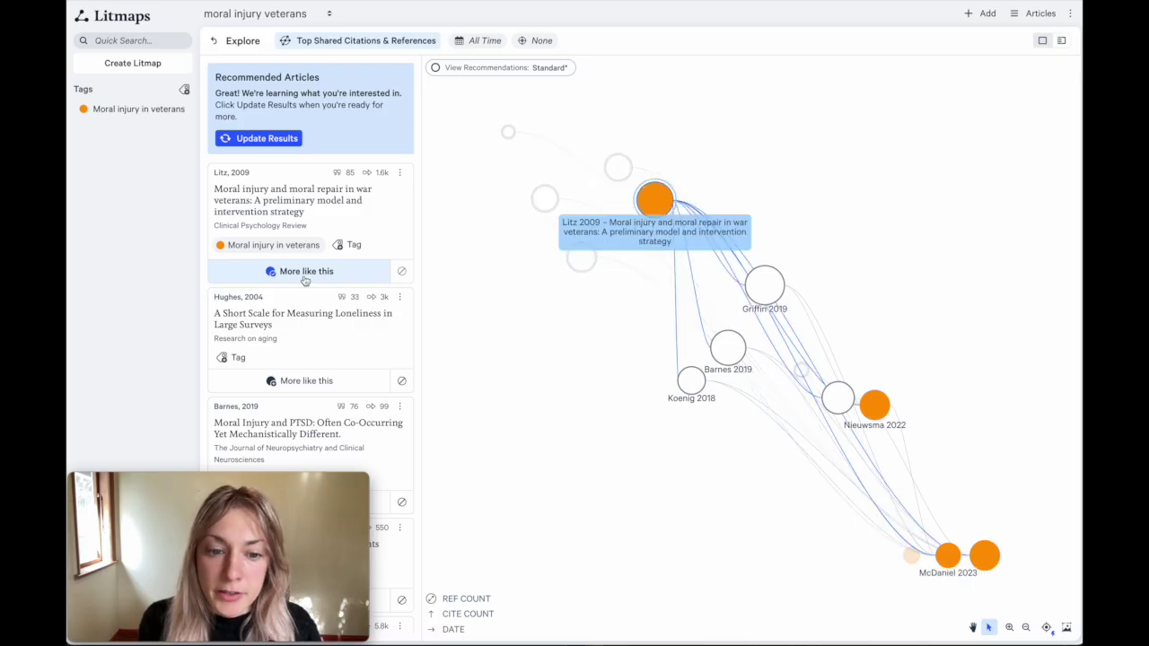
{"action": "left_click", "coordinate": [251, 139]}
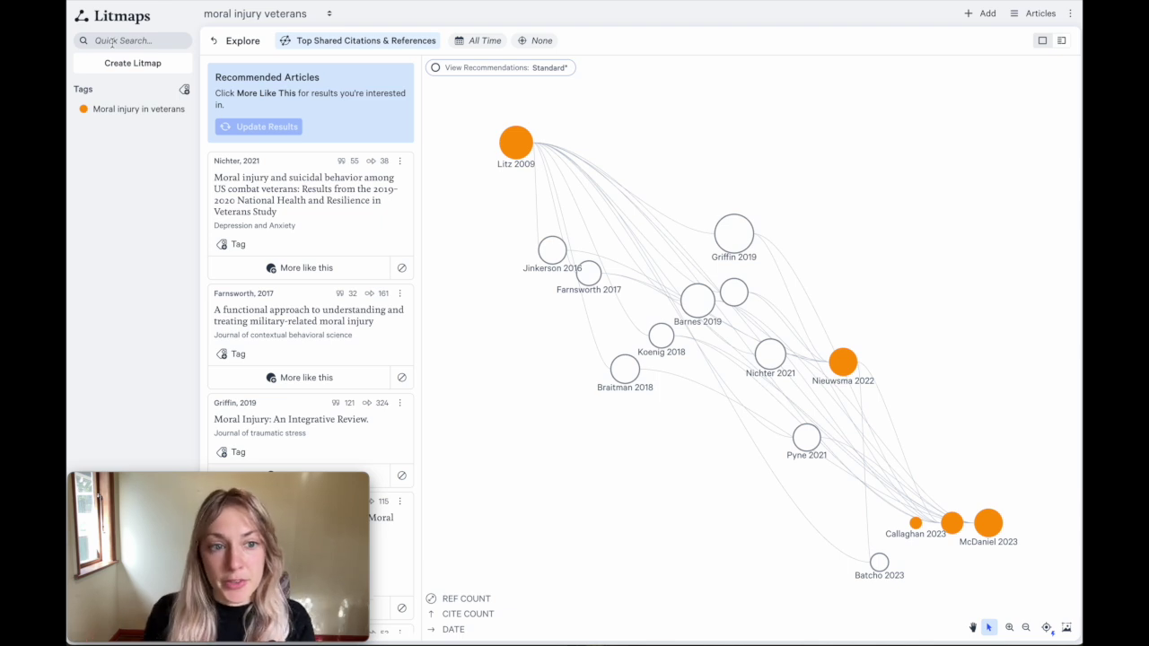
Step: Run a Quick Search for 'moral distress nurses'
{"action": "left_click", "coordinate": [113, 41]}
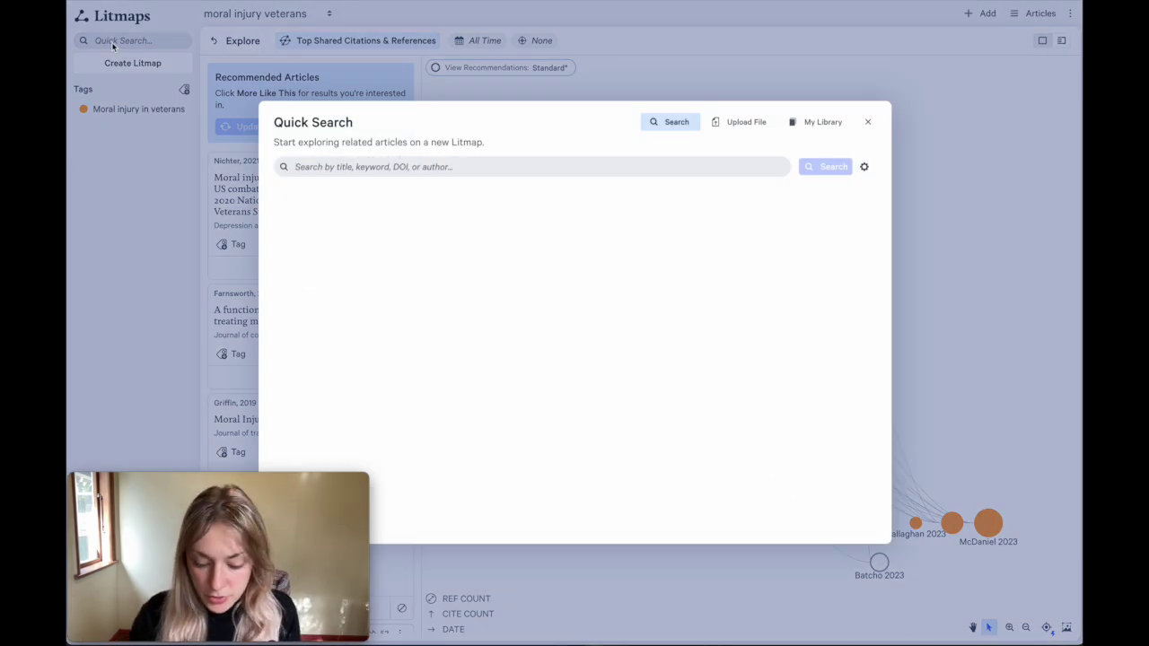
{"action": "type", "text": "moral distr"}
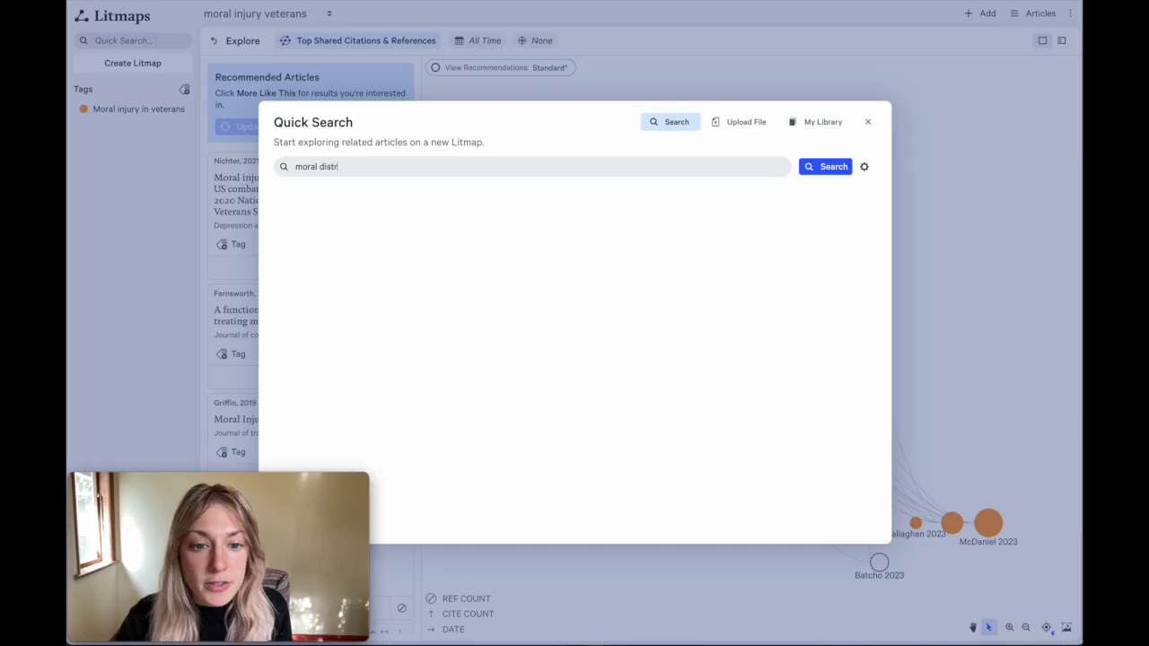
{"action": "type", "text": "esss"}
{"action": "key", "text": "BackSpace"}
{"action": "type", "text": "nurses"}
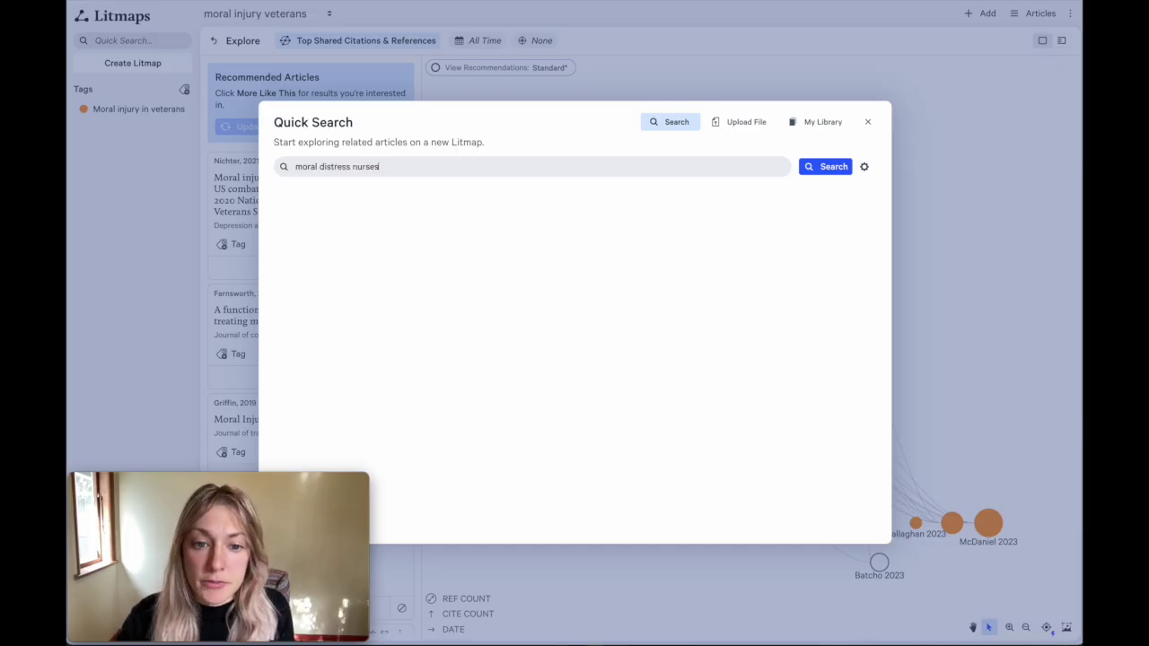
{"action": "key", "text": "Return"}
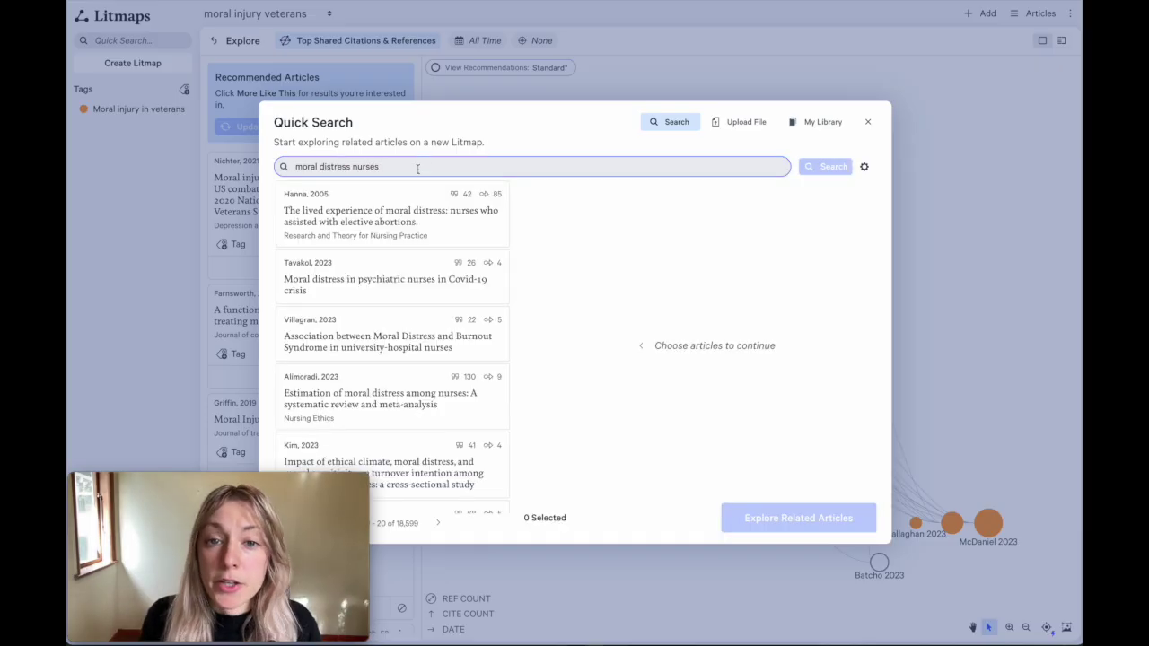
Step: Seed a new map with Hanna 2005, Tavakol 2023 and Villagran 2023 and explore related articles
{"action": "left_click", "coordinate": [400, 223]}
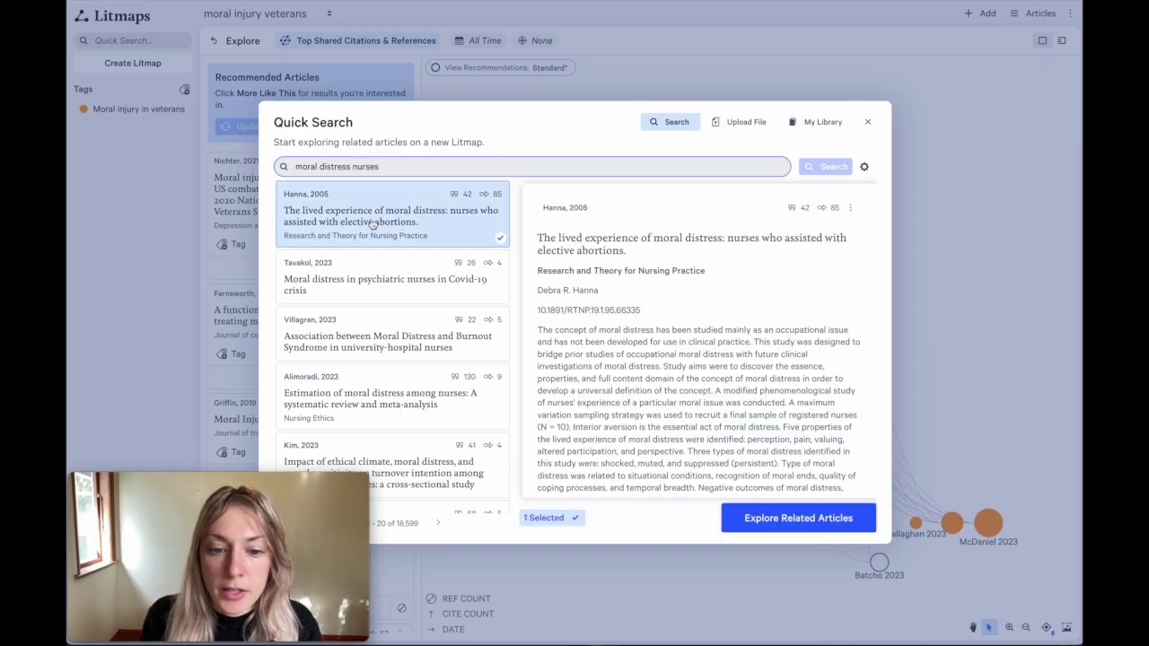
{"action": "left_click", "coordinate": [396, 301]}
{"action": "left_click", "coordinate": [399, 336]}
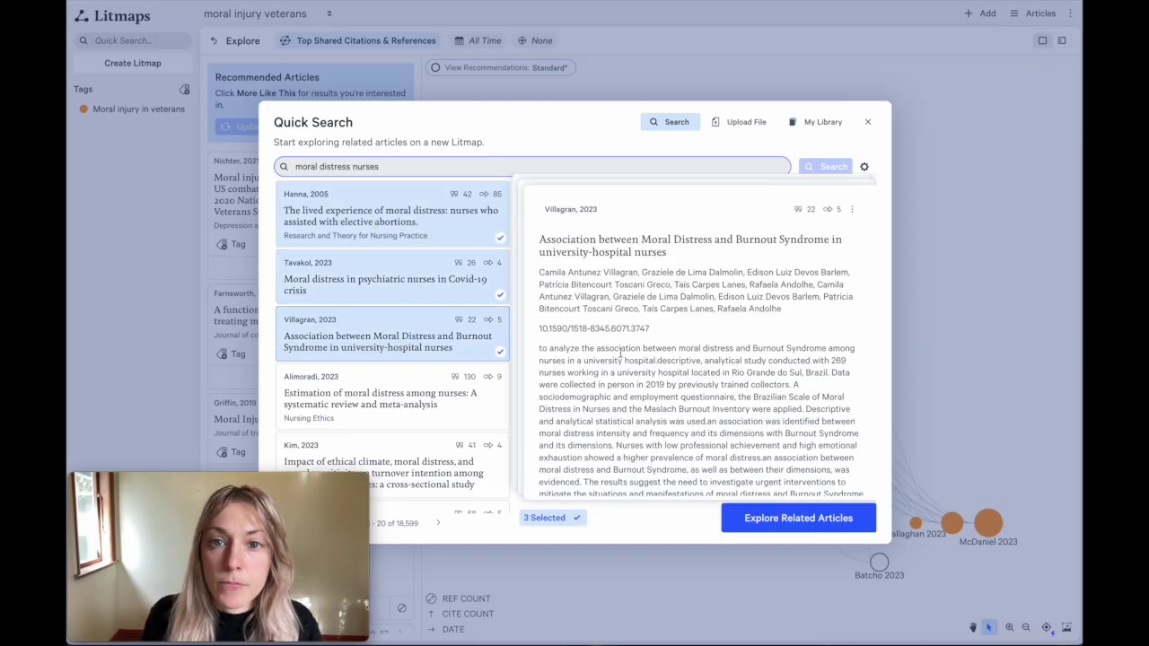
{"action": "left_click", "coordinate": [768, 520]}
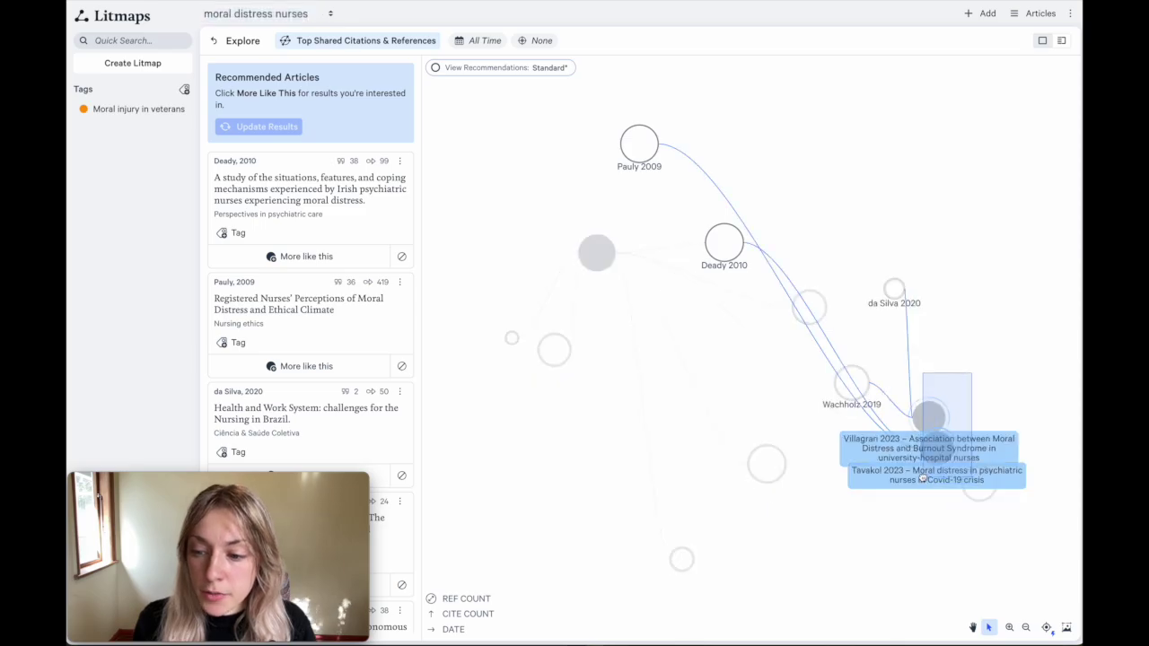
Step: Tag Hanna 2005, Tavakol 2023 and Villagran 2023 with a new tag 'Moral distress in nurses'
{"action": "left_click", "coordinate": [919, 476]}
{"action": "left_click", "coordinate": [595, 254]}
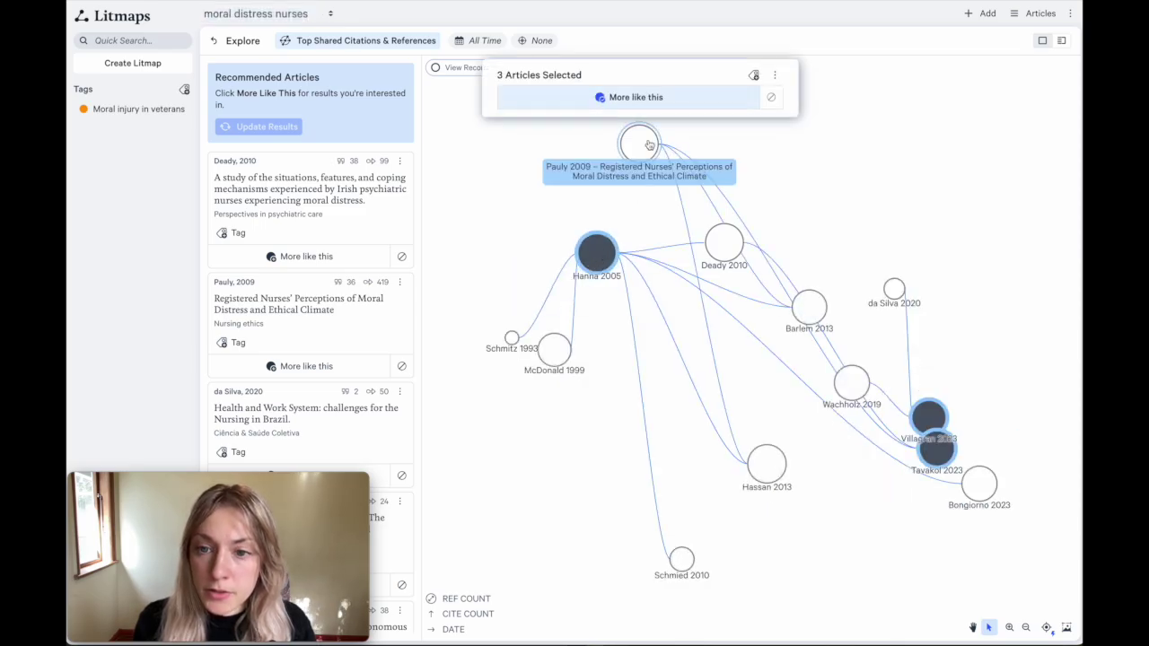
{"action": "left_click", "coordinate": [752, 76]}
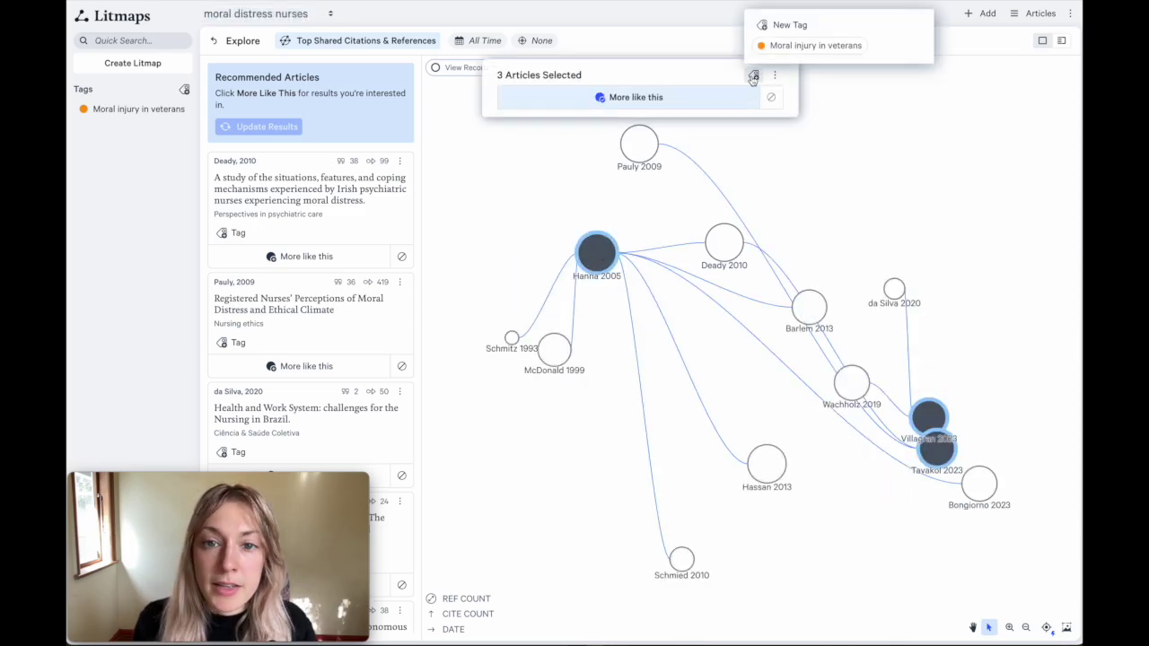
{"action": "left_click", "coordinate": [779, 27]}
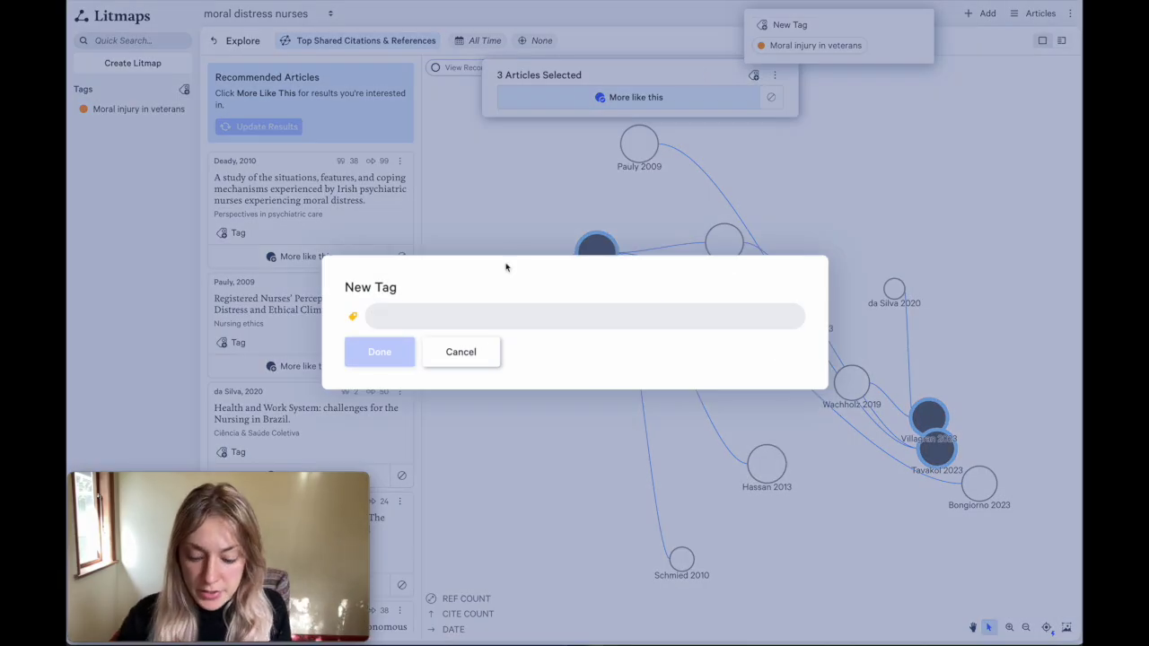
{"action": "type", "text": "Moral dist"}
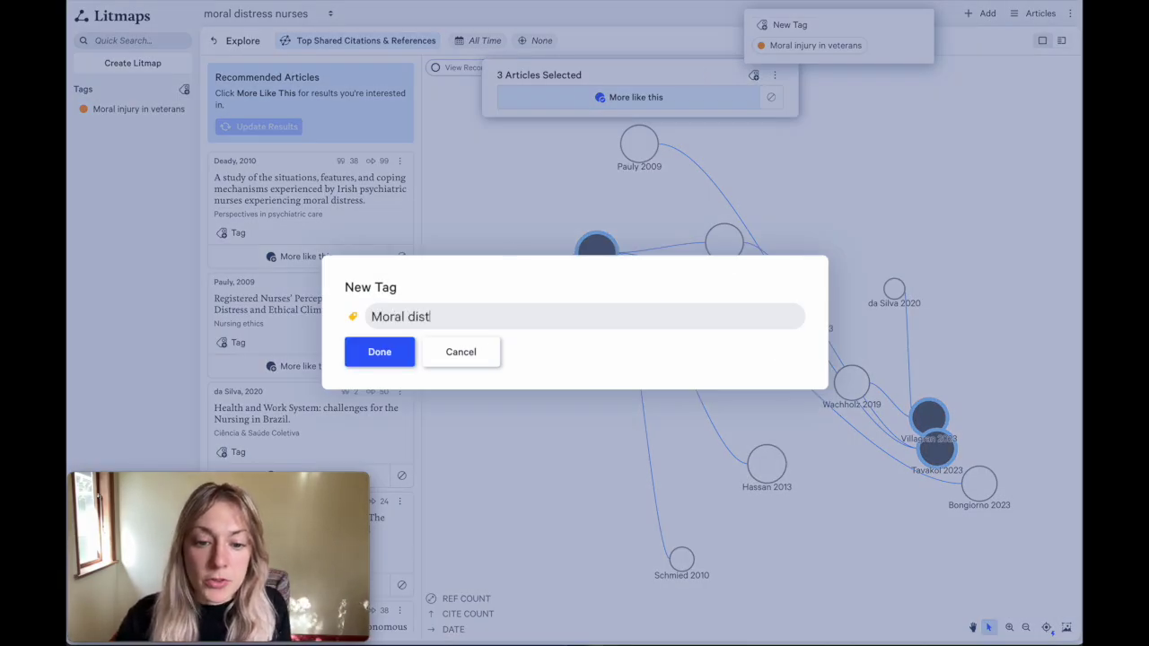
{"action": "type", "text": "ress in nurses"}
{"action": "key", "text": "Return"}
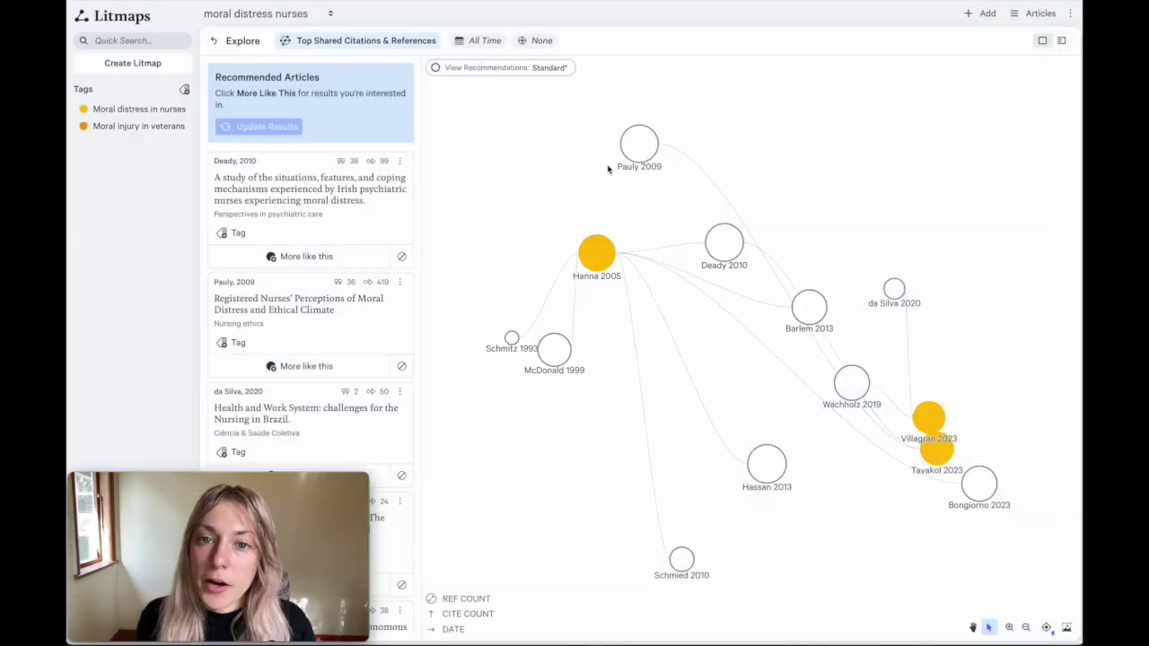
Step: Change the Moral distress in nurses tag colour from yellow to purple
{"action": "left_click", "coordinate": [126, 111]}
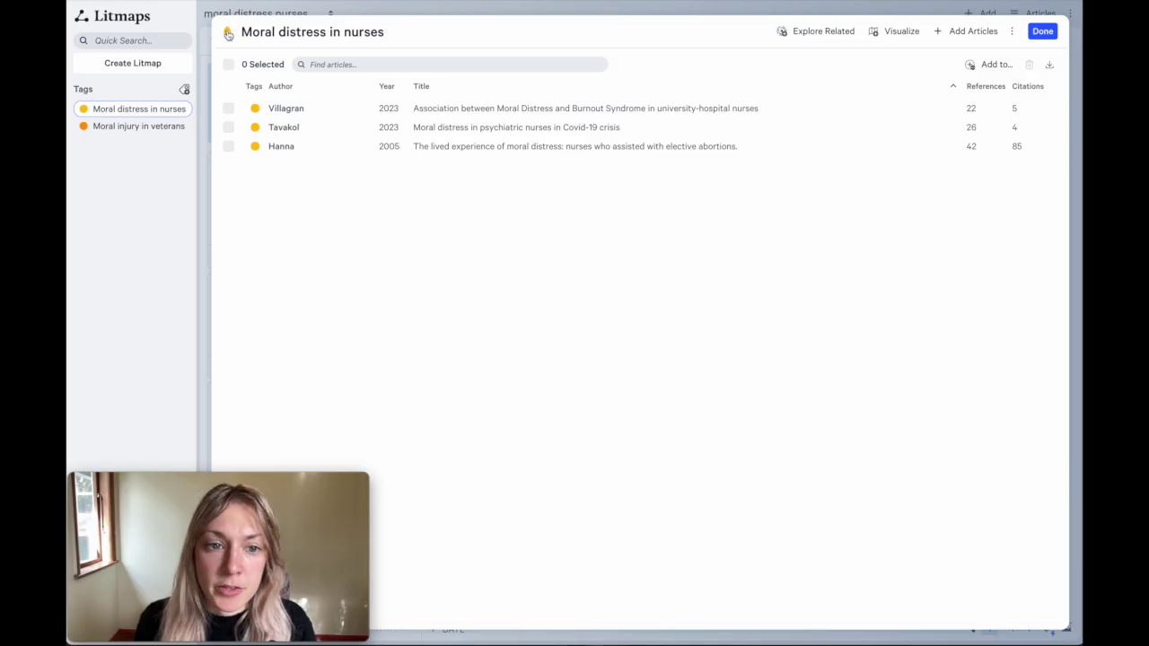
{"action": "left_click", "coordinate": [228, 33]}
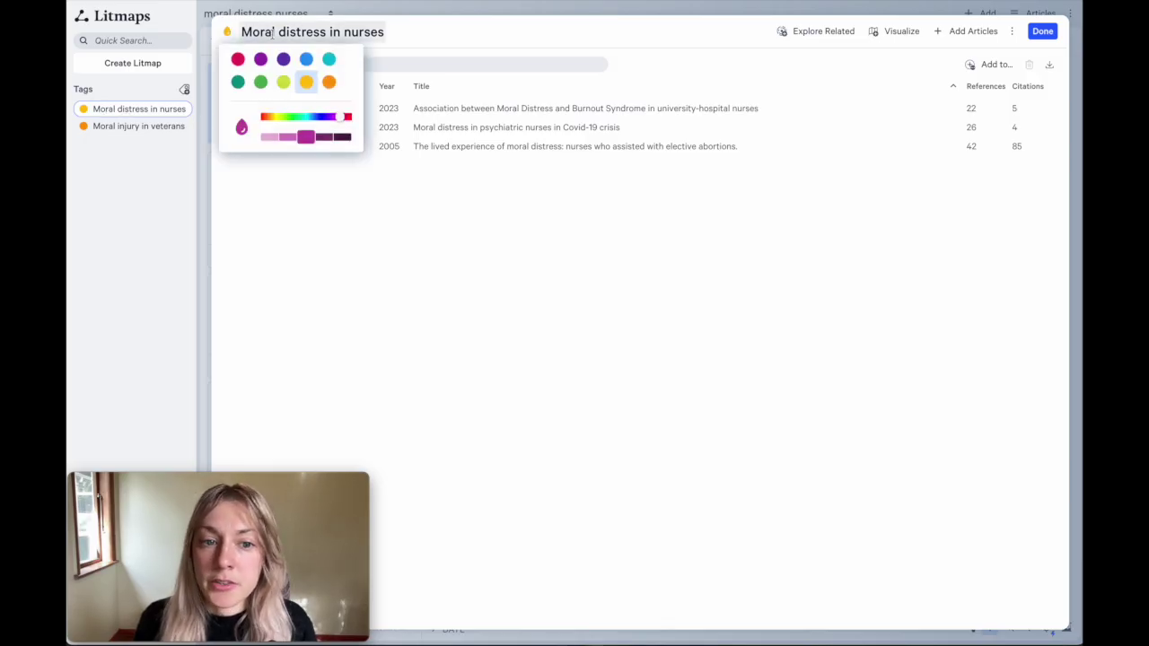
{"action": "left_click", "coordinate": [261, 59]}
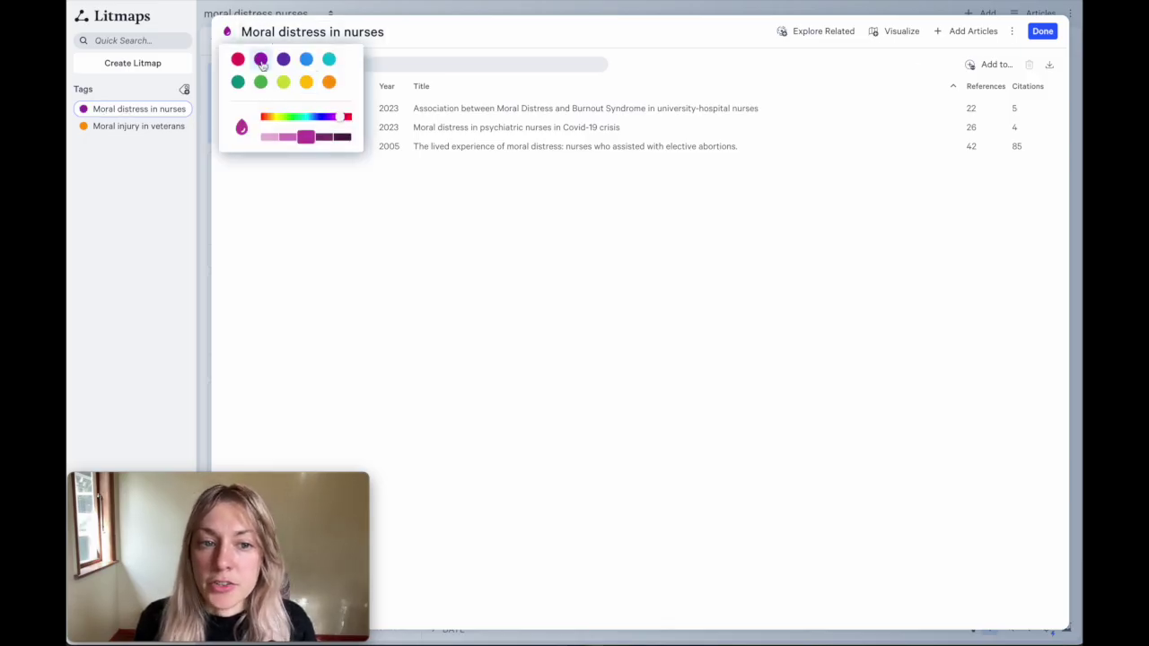
{"action": "left_click", "coordinate": [440, 299]}
{"action": "left_click", "coordinate": [1041, 30]}
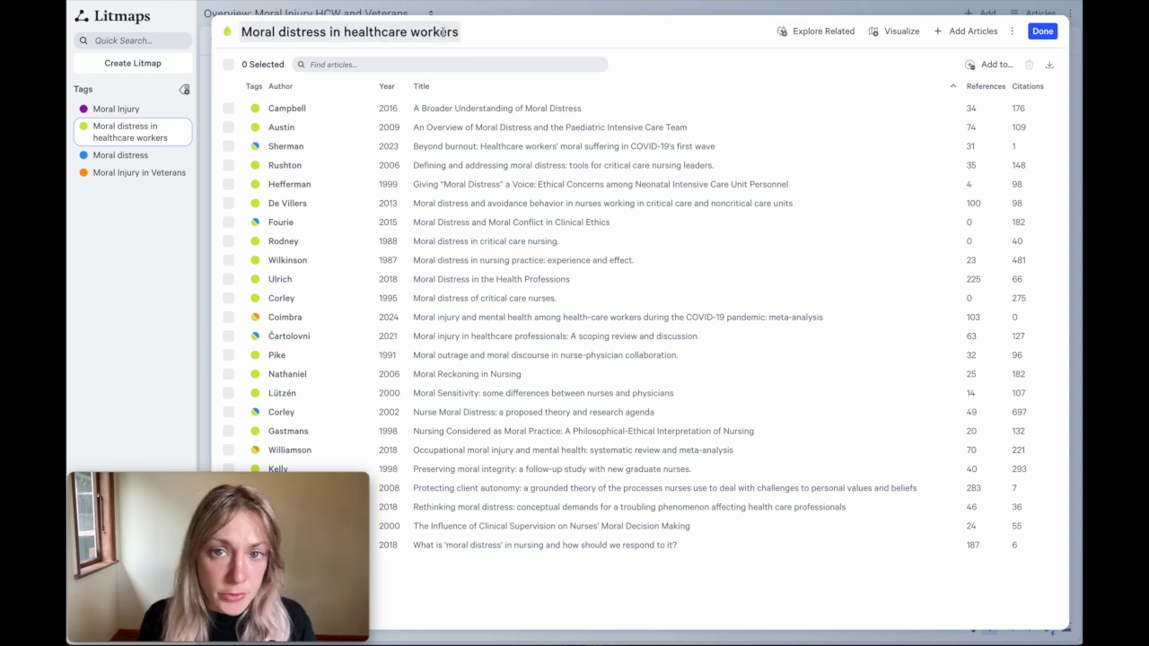
Step: Show the articles tagged Moral Injury in Veterans
{"action": "left_click", "coordinate": [126, 175]}
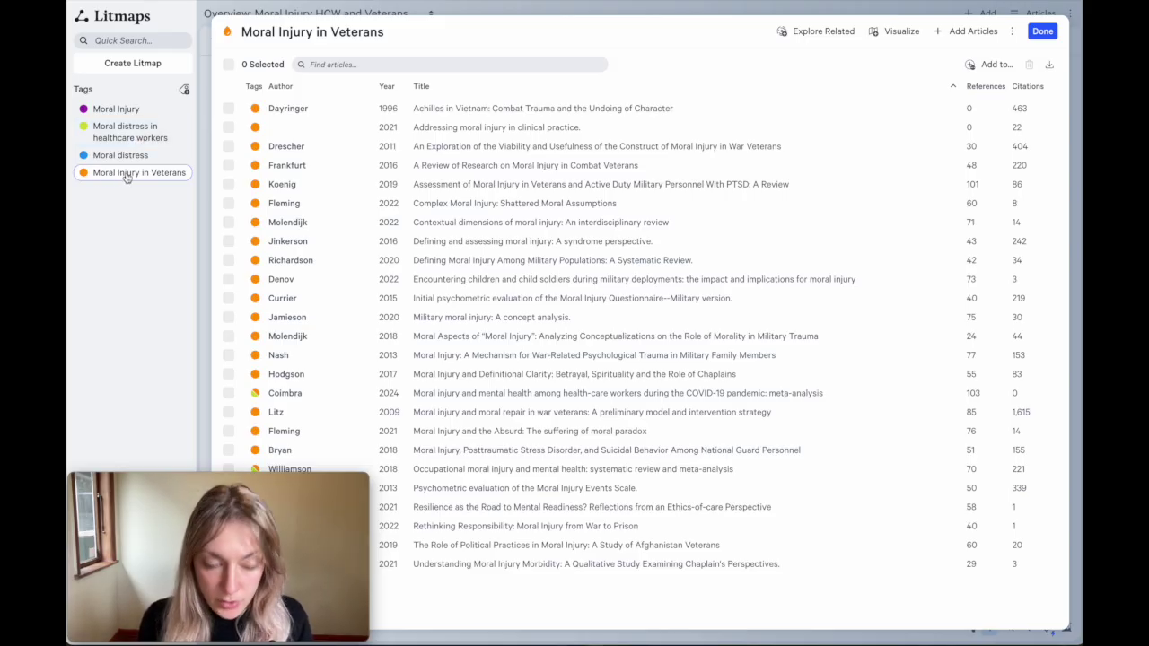
Step: Add the Moral distress in healthcare workers tag to the Veterans list and visualize both together
{"action": "left_click", "coordinate": [141, 137]}
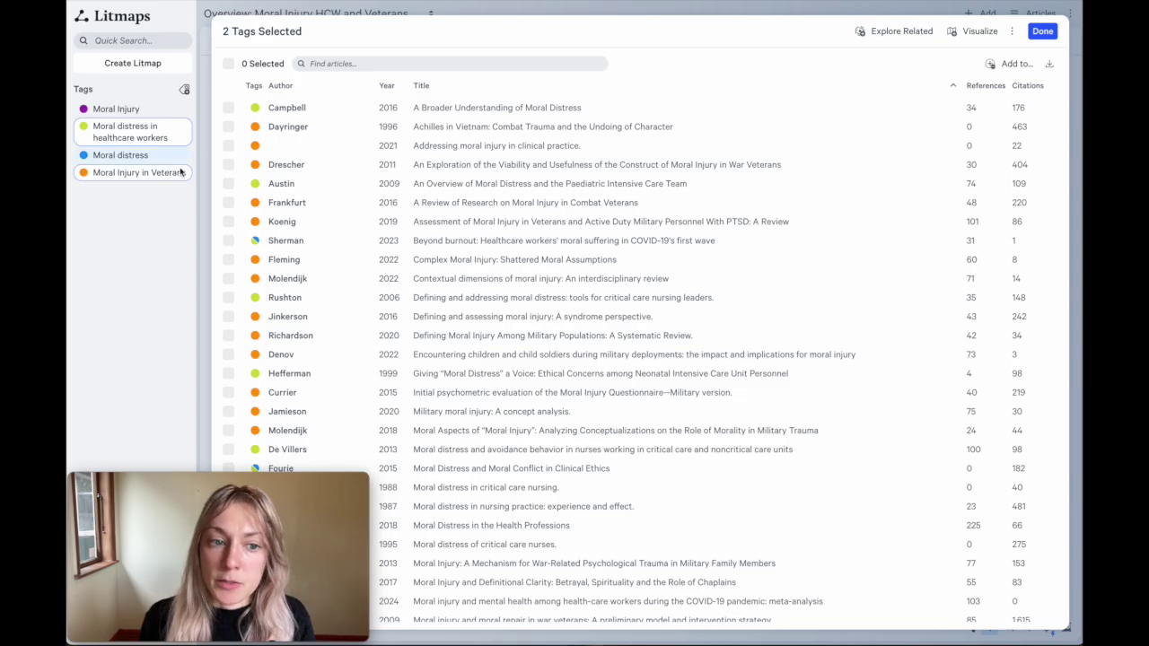
{"action": "left_click", "coordinate": [969, 36]}
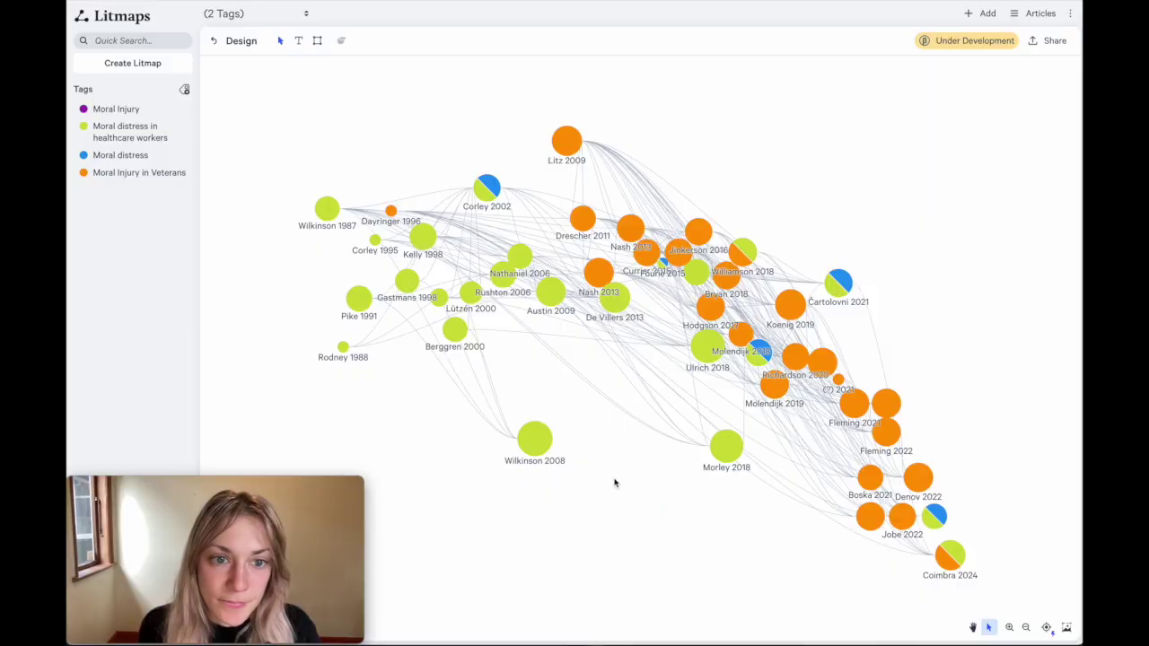
Step: Explore articles related to the Moral distress in healthcare workers tag and view its keyword filter
{"action": "left_click", "coordinate": [131, 133]}
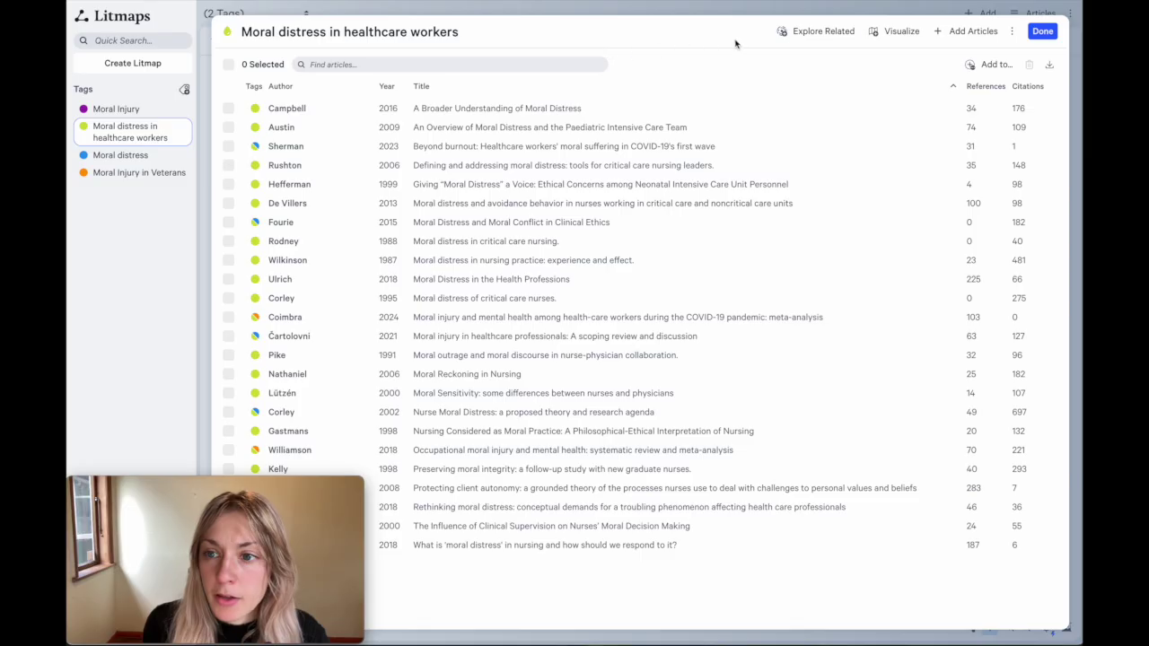
{"action": "left_click", "coordinate": [817, 32]}
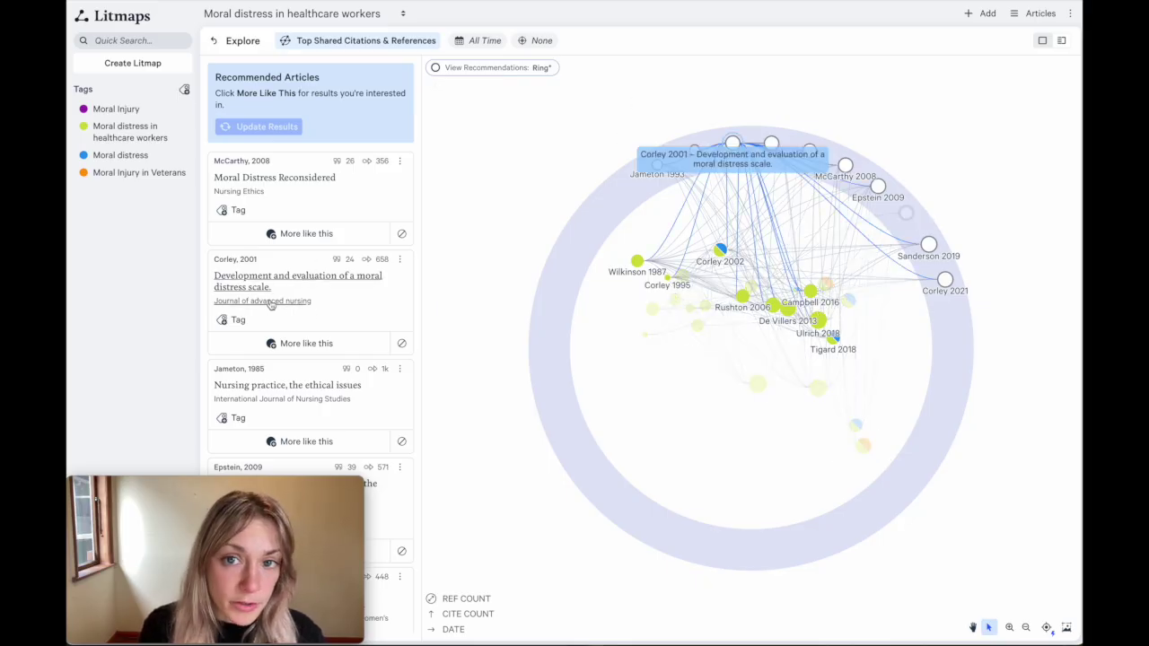
{"action": "left_click", "coordinate": [537, 42]}
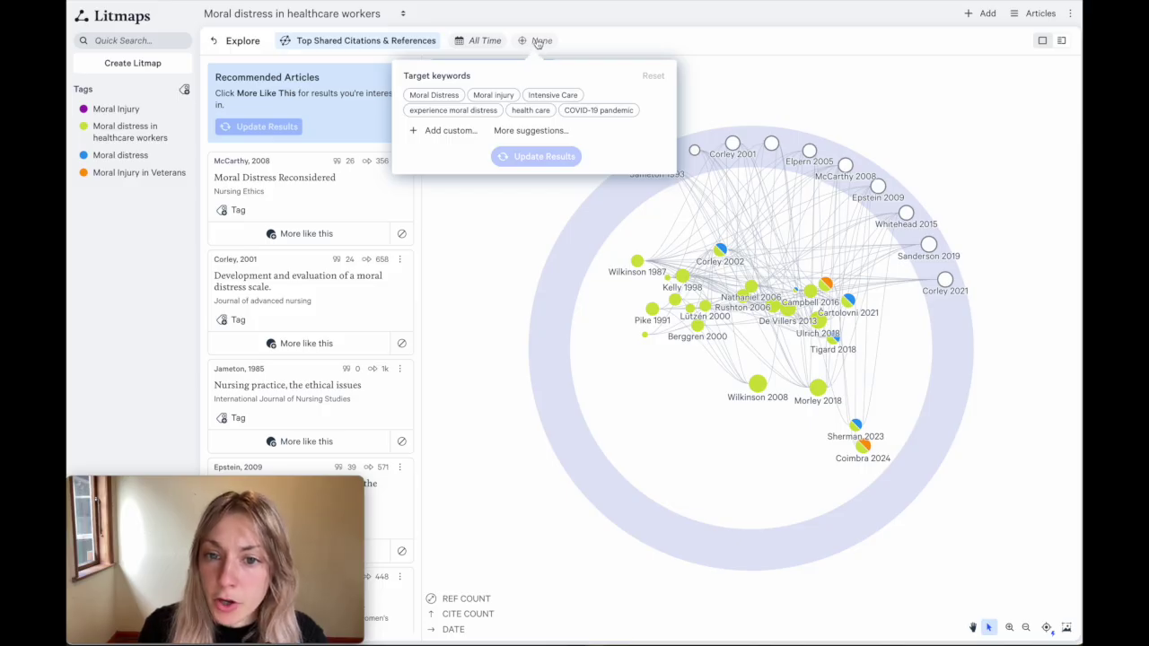
Step: Add 'veterans' as a custom target keyword and update the recommendations
{"action": "left_click", "coordinate": [446, 133]}
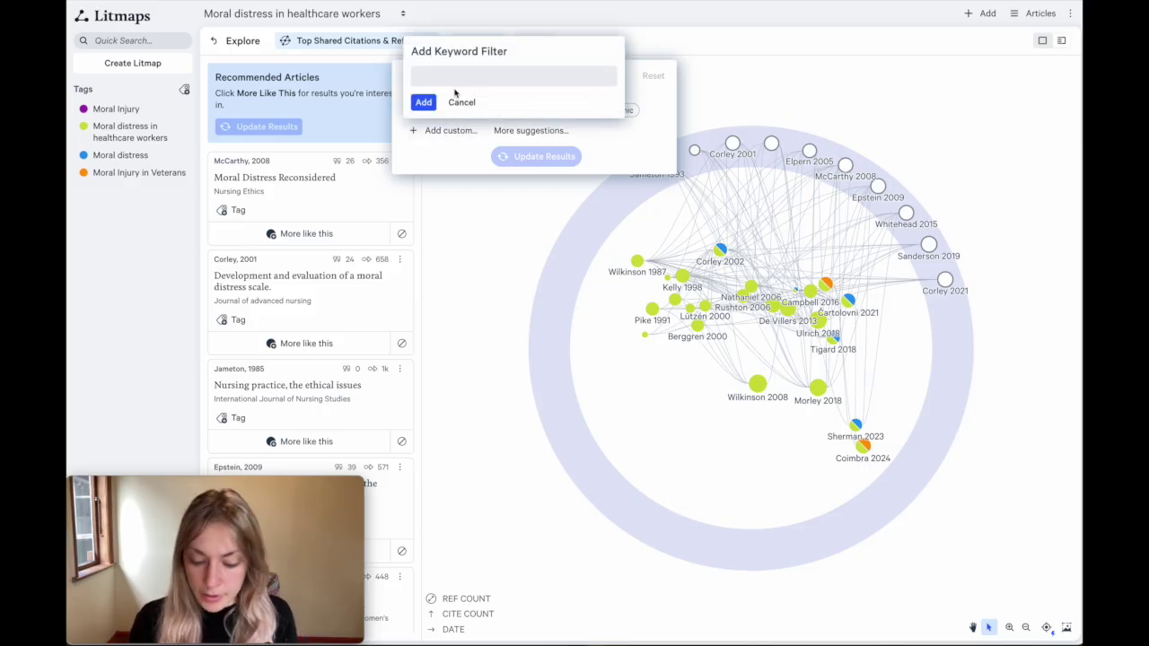
{"action": "type", "text": "vetera"}
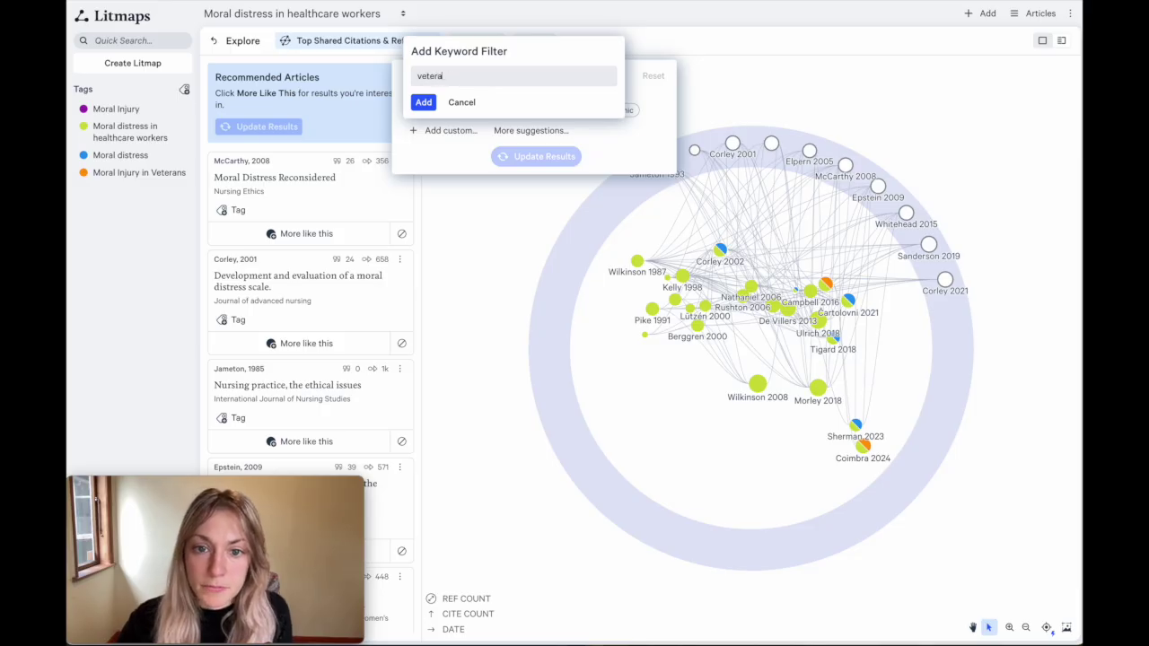
{"action": "type", "text": "ns"}
{"action": "left_click", "coordinate": [423, 101]}
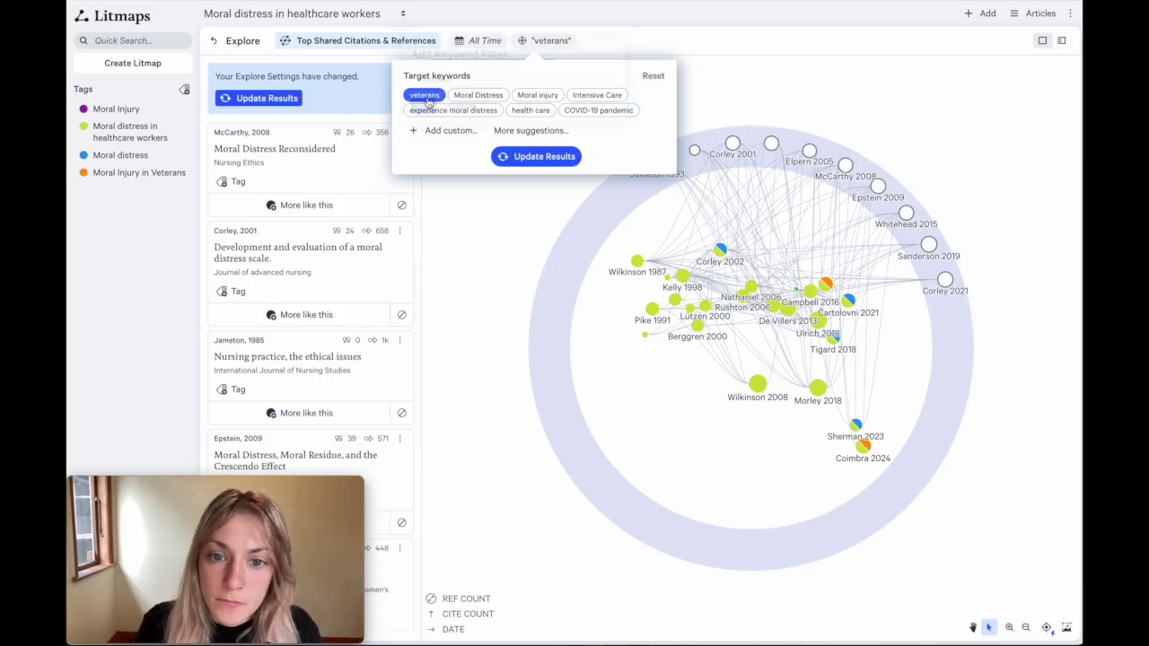
{"action": "left_click", "coordinate": [567, 160]}
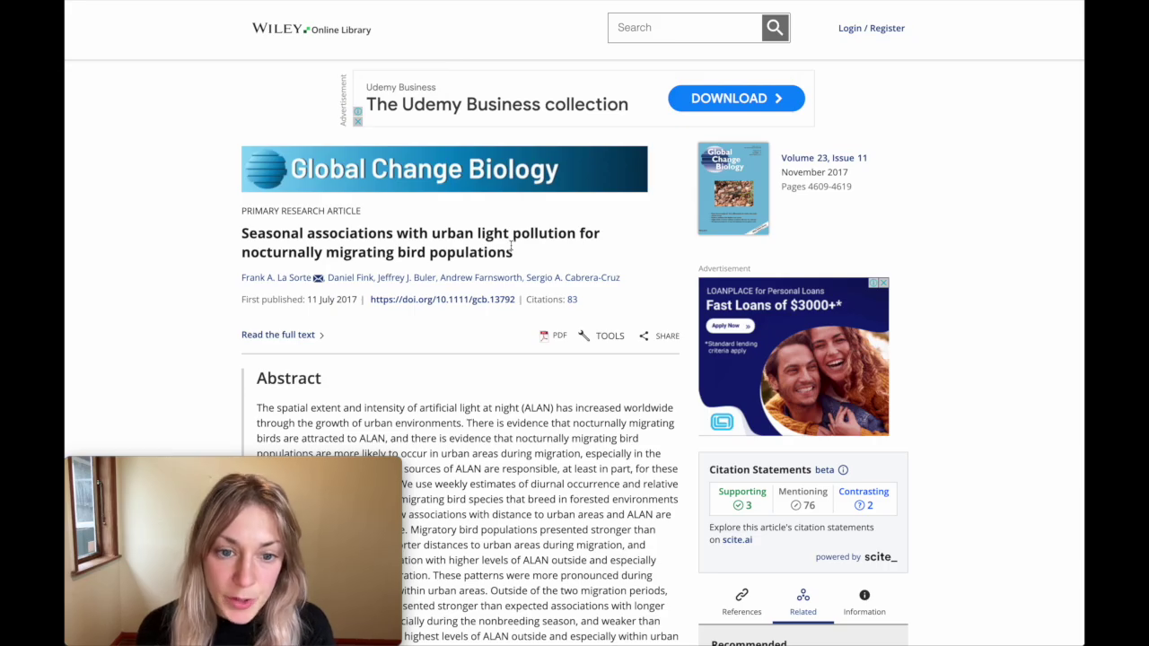
Step: Select then deselect part of the La Sorte 2017 article title and scroll down the page
{"action": "left_click_drag", "start_coordinate": [529, 256], "coordinate": [241, 235]}
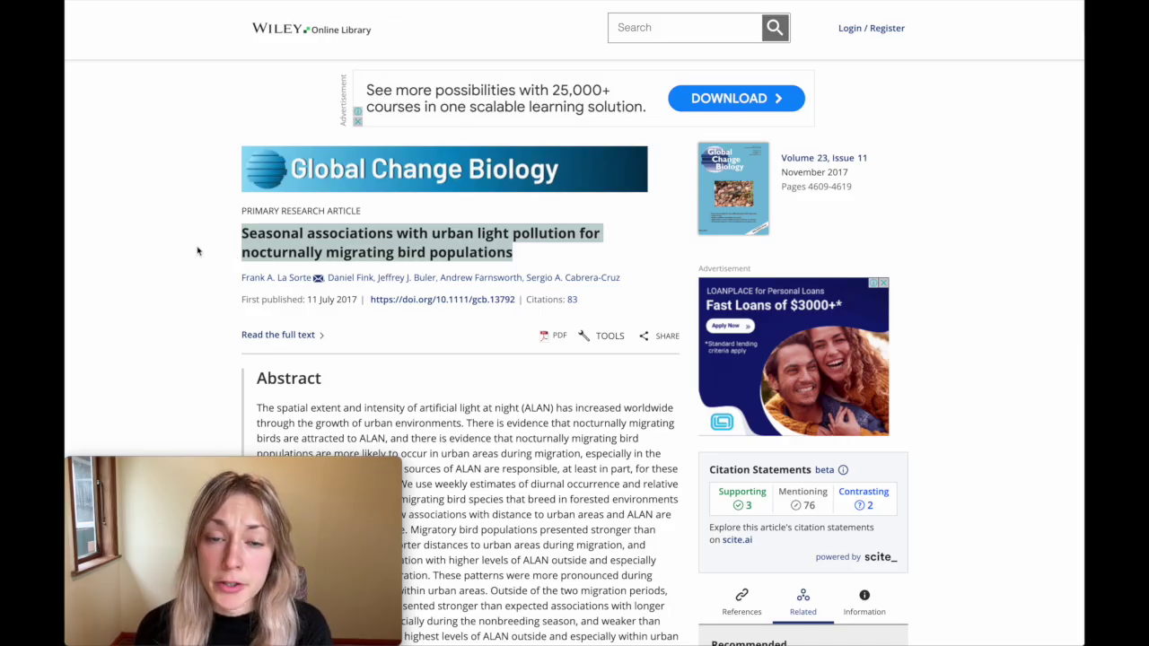
{"action": "left_click", "coordinate": [210, 255]}
{"action": "scroll", "coordinate": [228, 259], "scroll_direction": "down", "scroll_amount": 1}
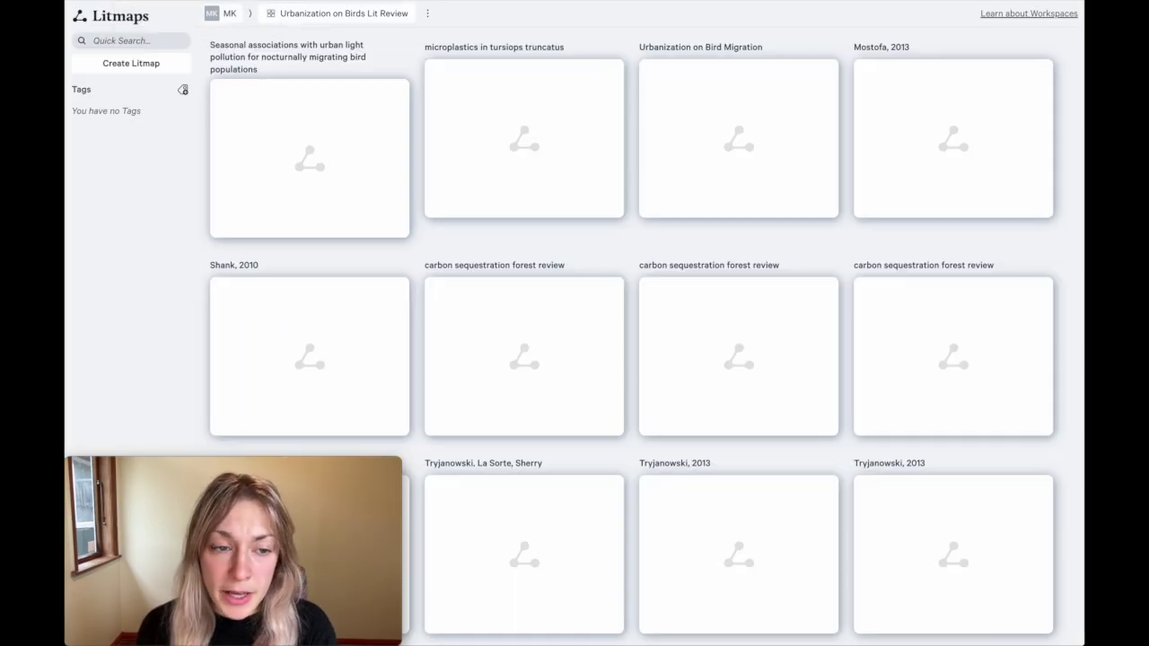
Step: Upload Lasorte2017 references.bib and build a map exploring its 58 imported articles
{"action": "left_click", "coordinate": [114, 40]}
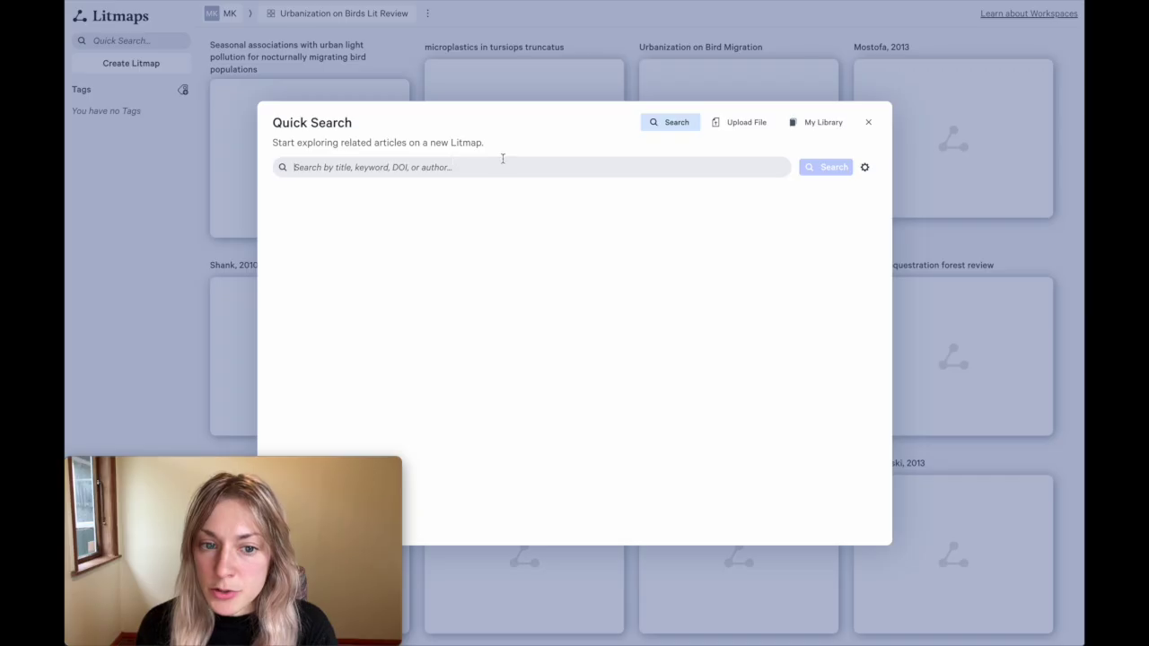
{"action": "left_click", "coordinate": [740, 124]}
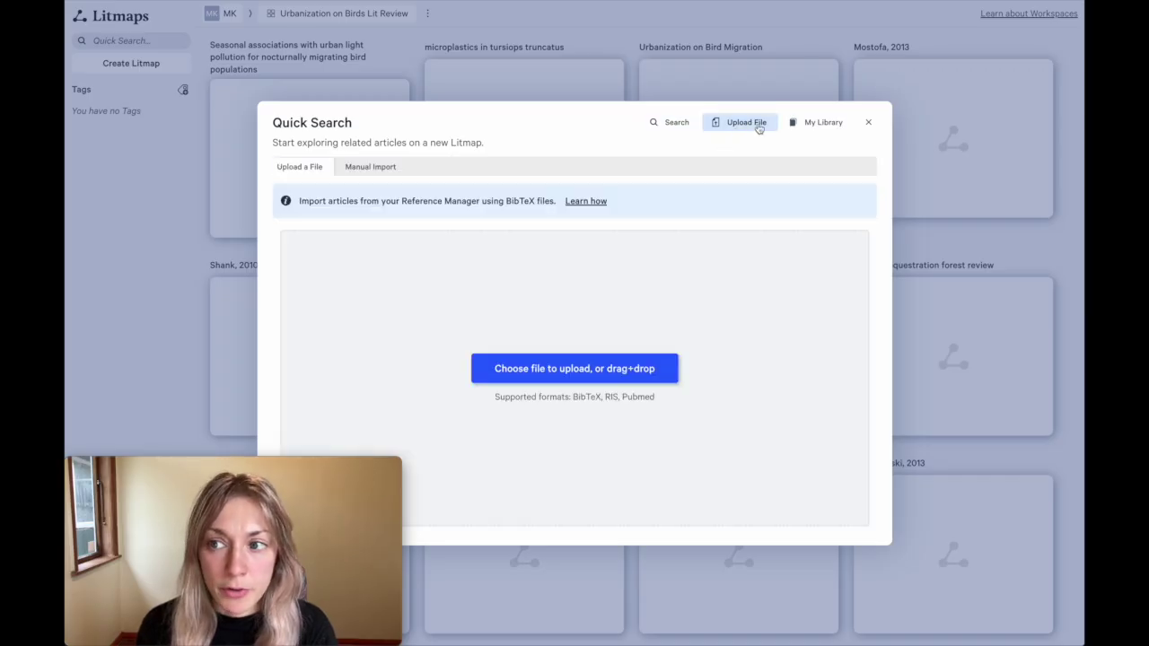
{"action": "left_click", "coordinate": [933, 9]}
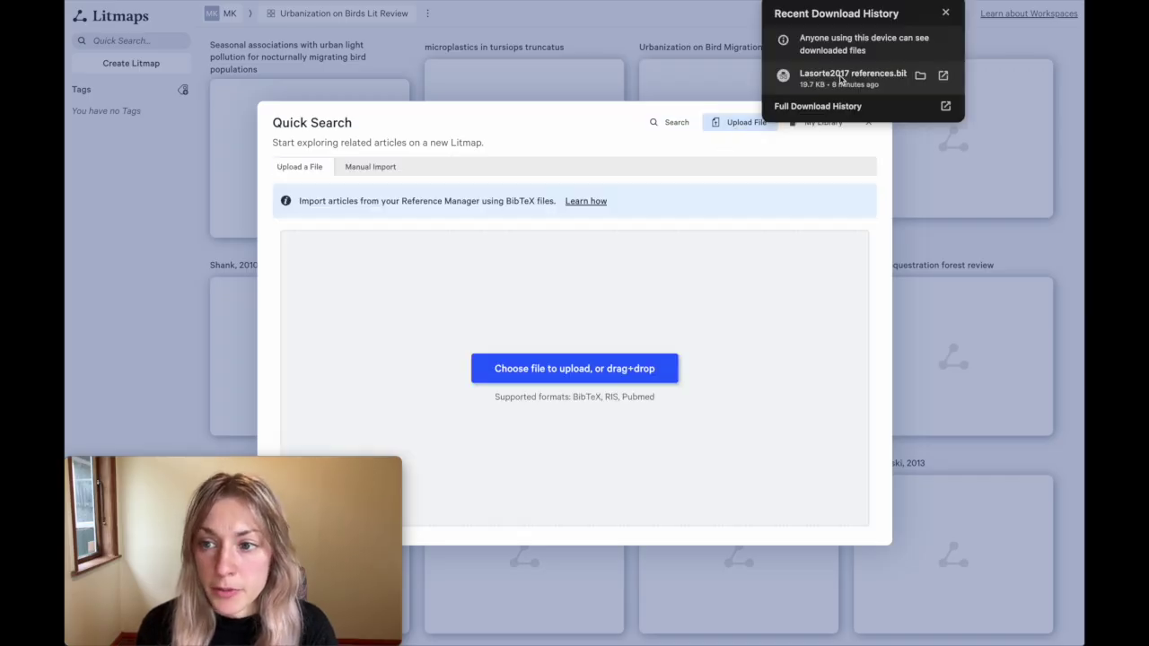
{"action": "left_click_drag", "start_coordinate": [848, 76], "coordinate": [612, 418]}
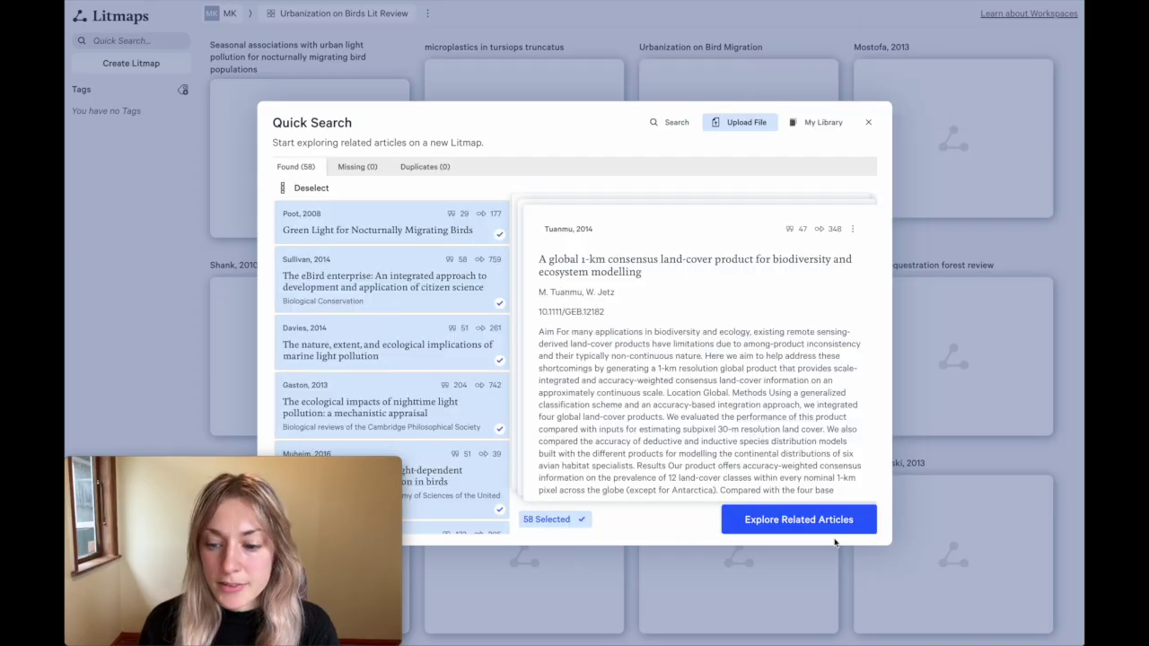
{"action": "left_click", "coordinate": [815, 519]}
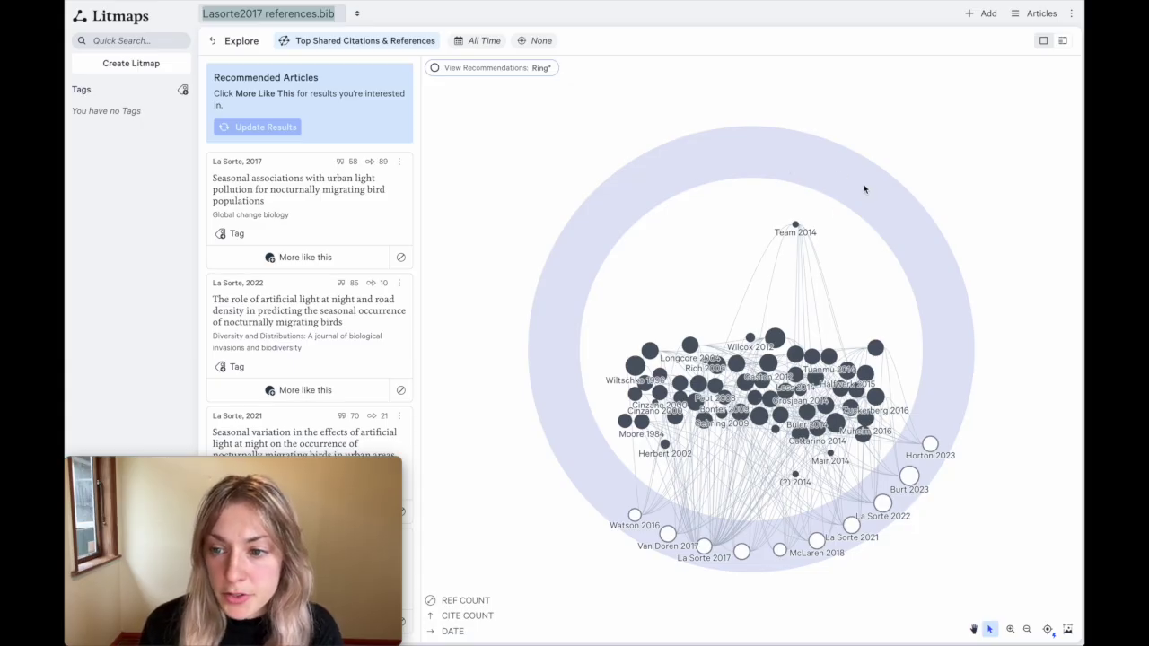
Step: Browse the recommended article cards and mark La Sorte 2017 as More like this
{"action": "mouse_move", "coordinate": [931, 446]}
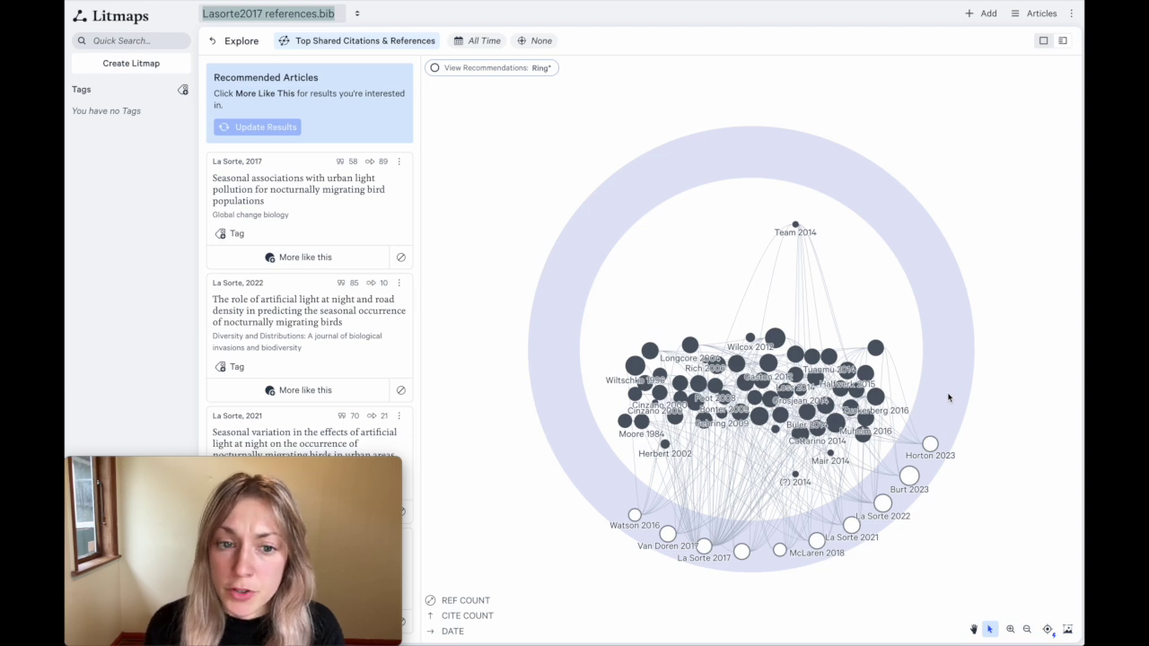
{"action": "mouse_move", "coordinate": [314, 185]}
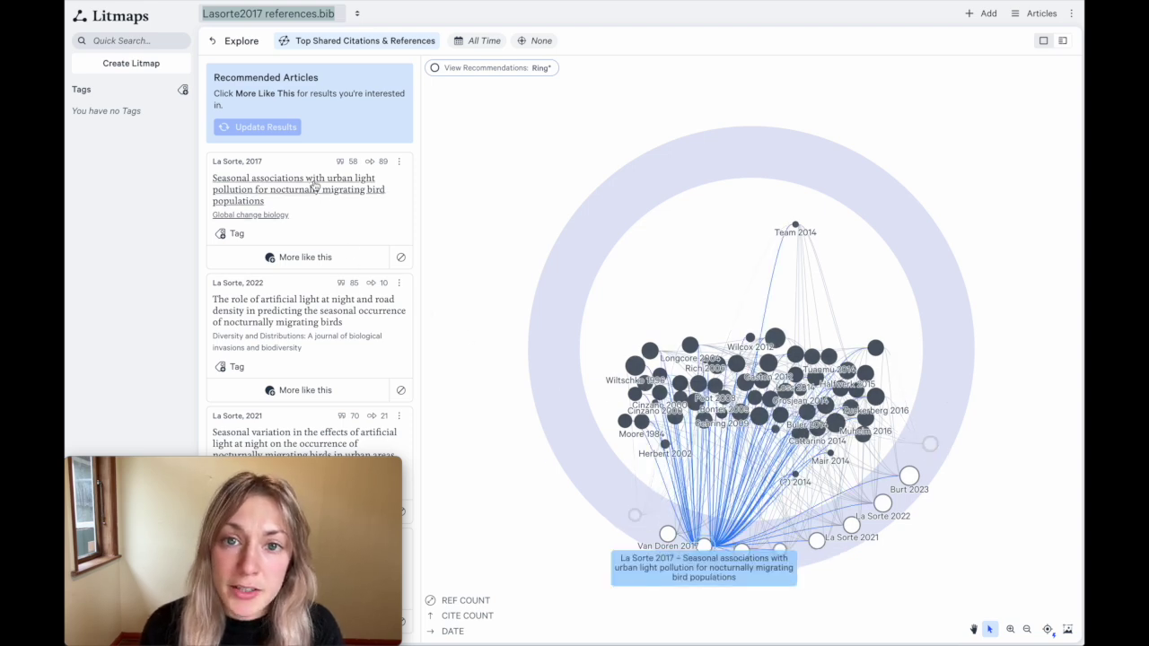
{"action": "scroll", "coordinate": [314, 185], "scroll_direction": "down", "scroll_amount": 1}
{"action": "mouse_move", "coordinate": [316, 261]}
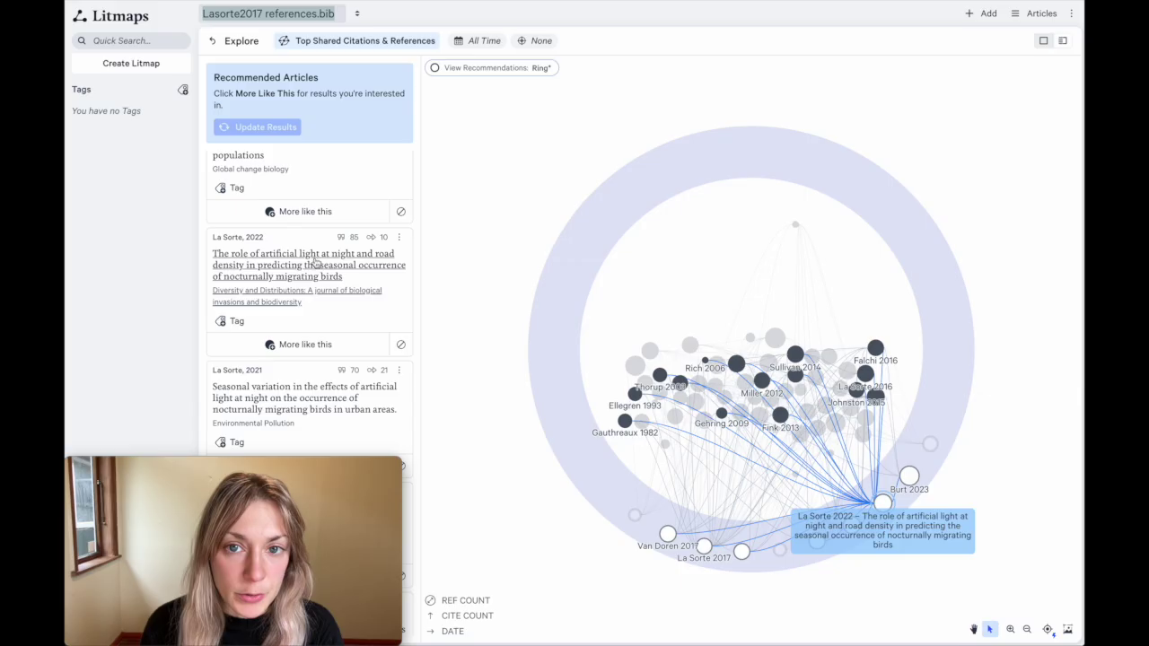
{"action": "scroll", "coordinate": [314, 265], "scroll_direction": "up", "scroll_amount": 2}
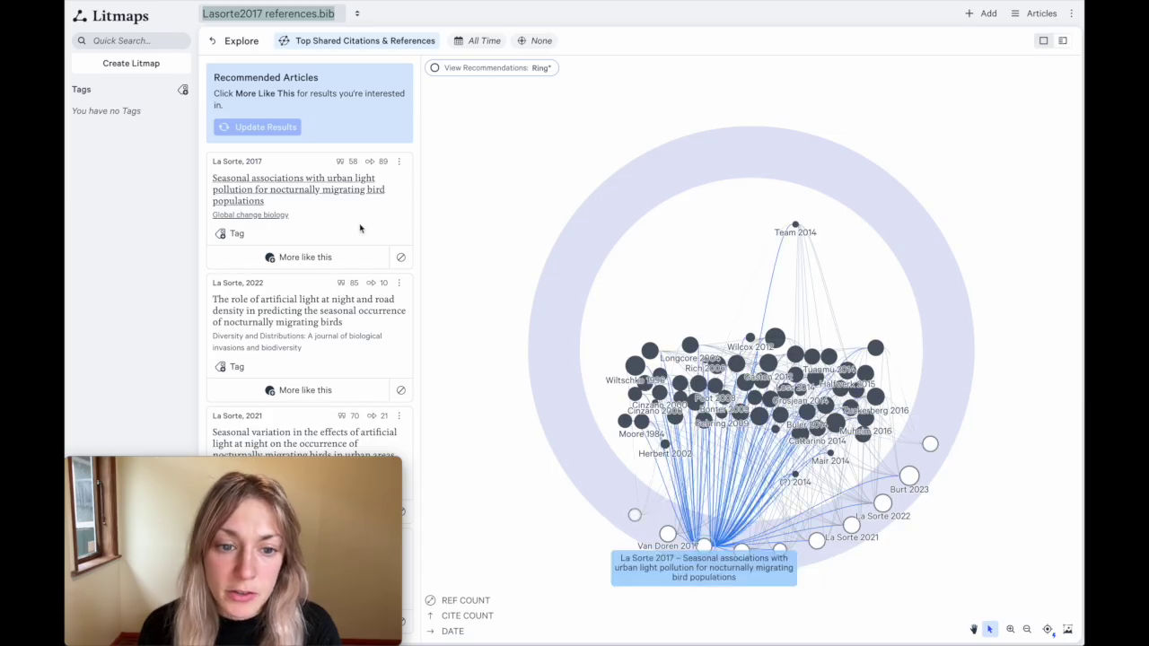
{"action": "left_click", "coordinate": [284, 259]}
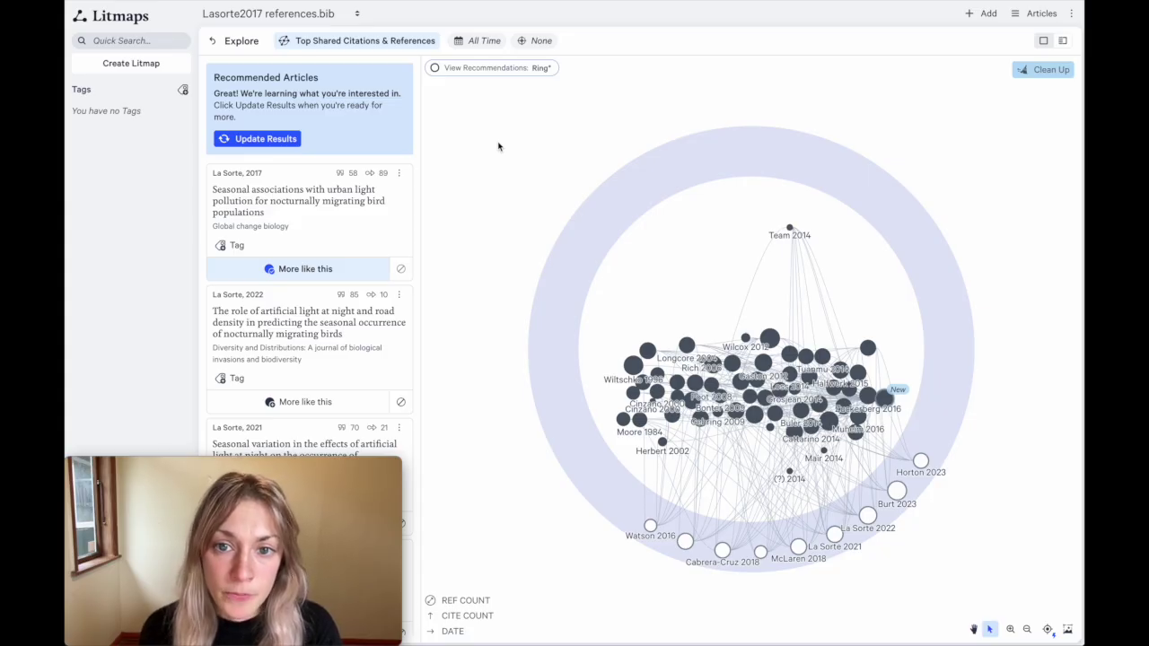
Step: Limit the recommended articles to publication dates up to 2017 and update the results
{"action": "left_click", "coordinate": [475, 41]}
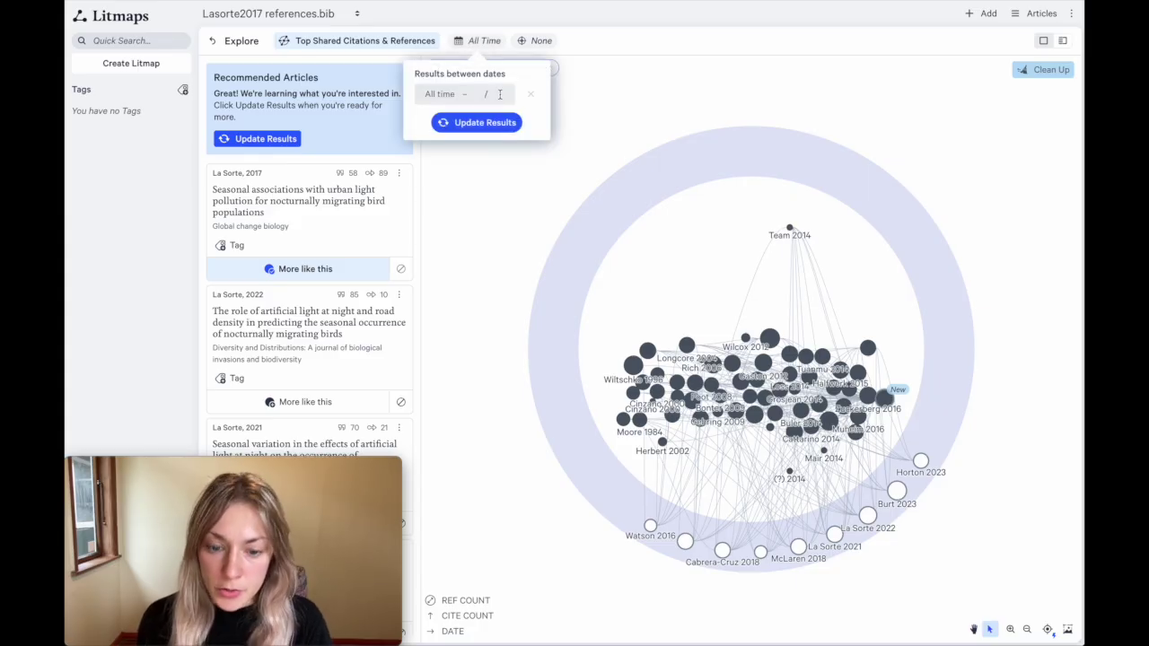
{"action": "type", "text": "2017"}
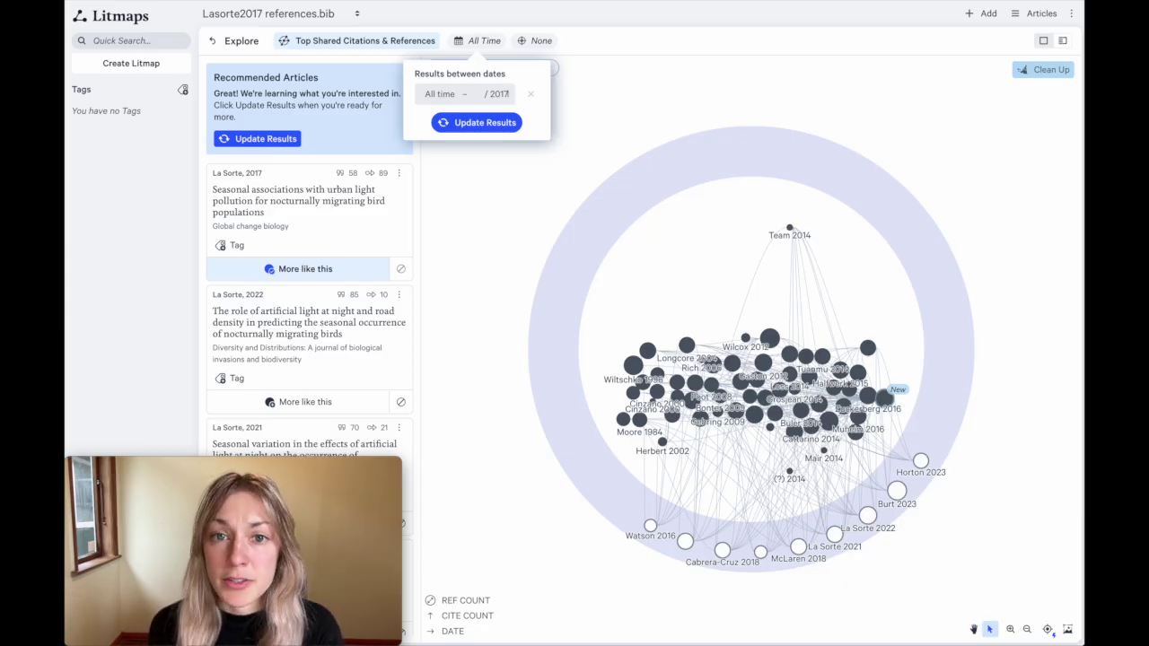
{"action": "left_click", "coordinate": [463, 126]}
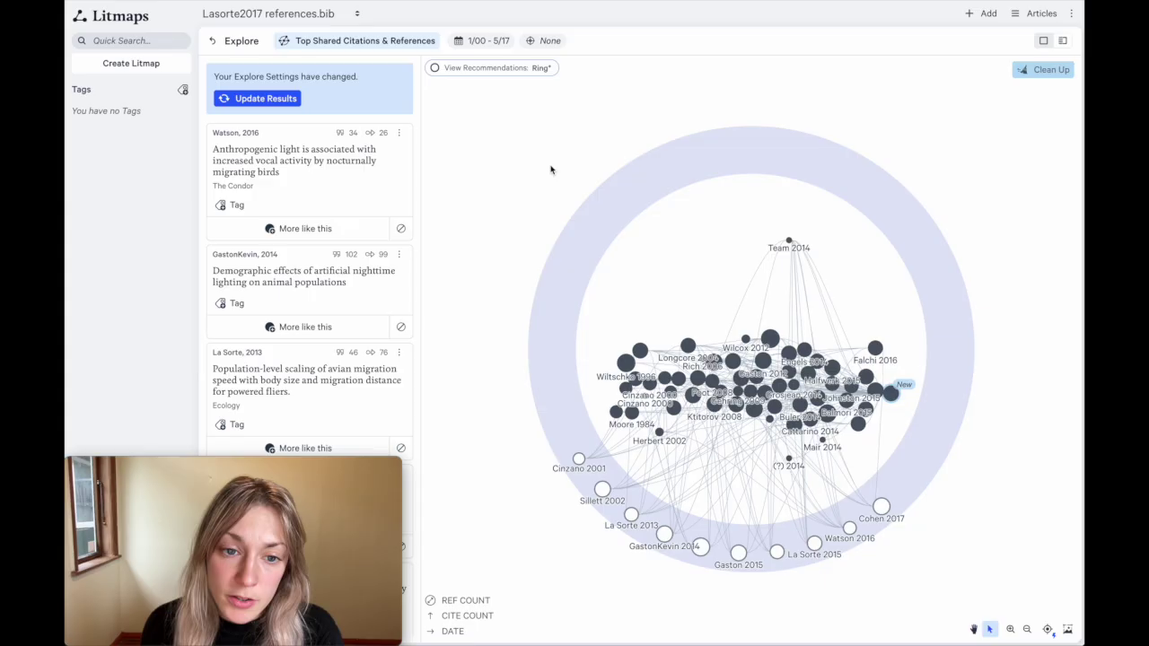
{"action": "mouse_move", "coordinate": [276, 143]}
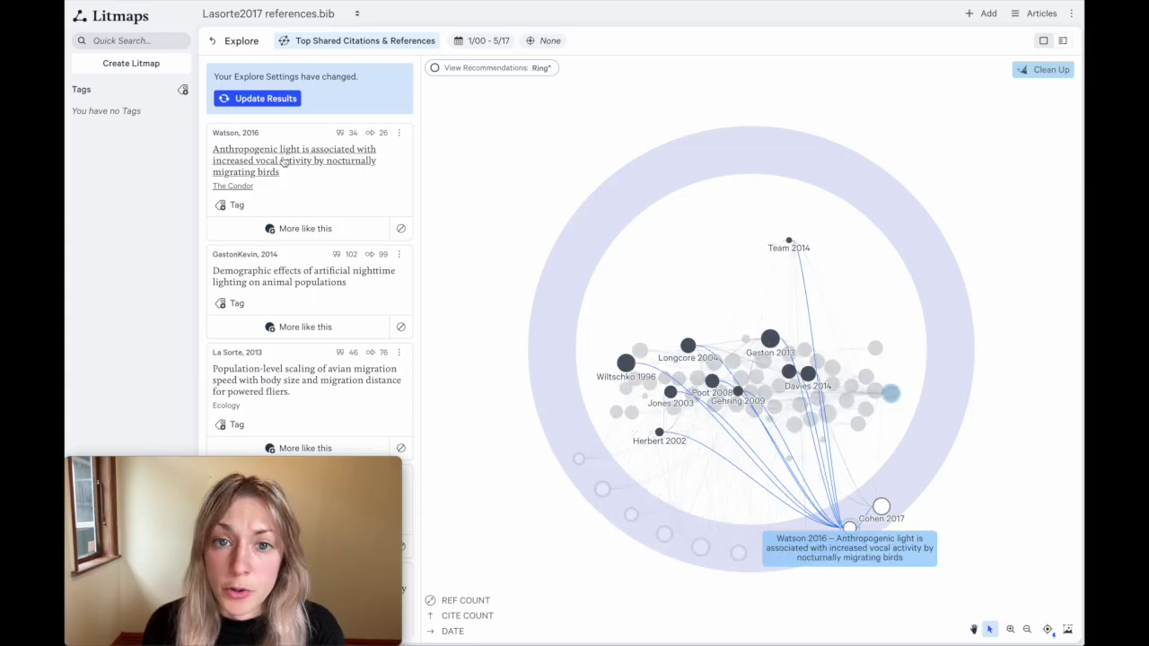
{"action": "scroll", "coordinate": [284, 159], "scroll_direction": "down", "scroll_amount": 2}
{"action": "mouse_move", "coordinate": [289, 211]}
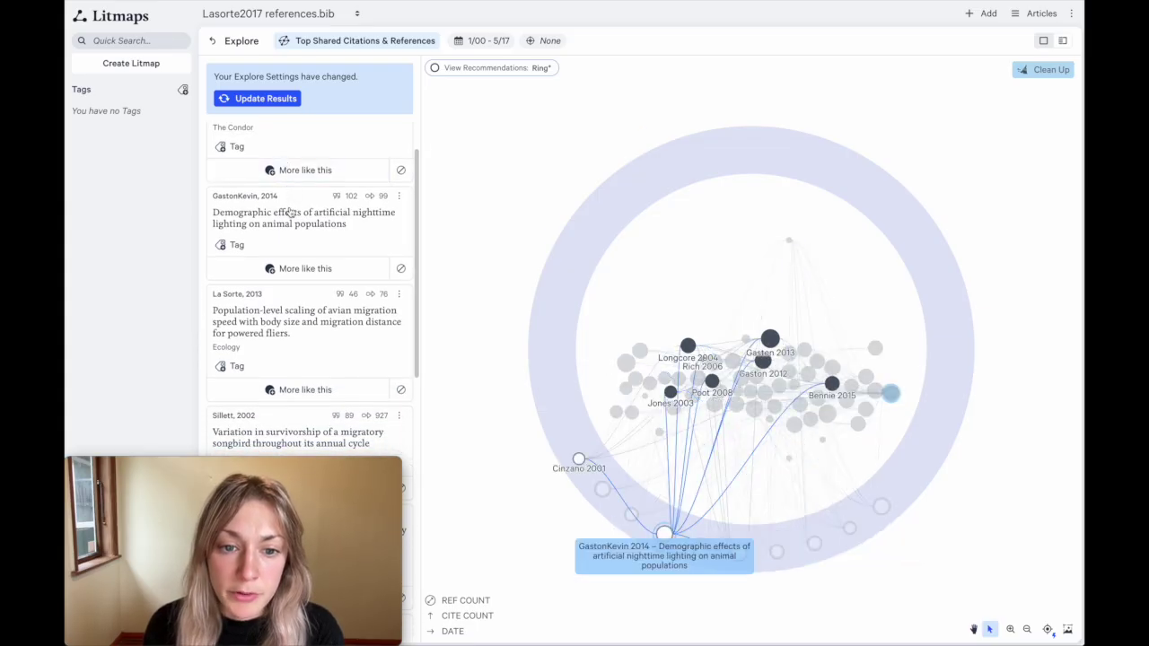
{"action": "scroll", "coordinate": [289, 220], "scroll_direction": "down", "scroll_amount": 1}
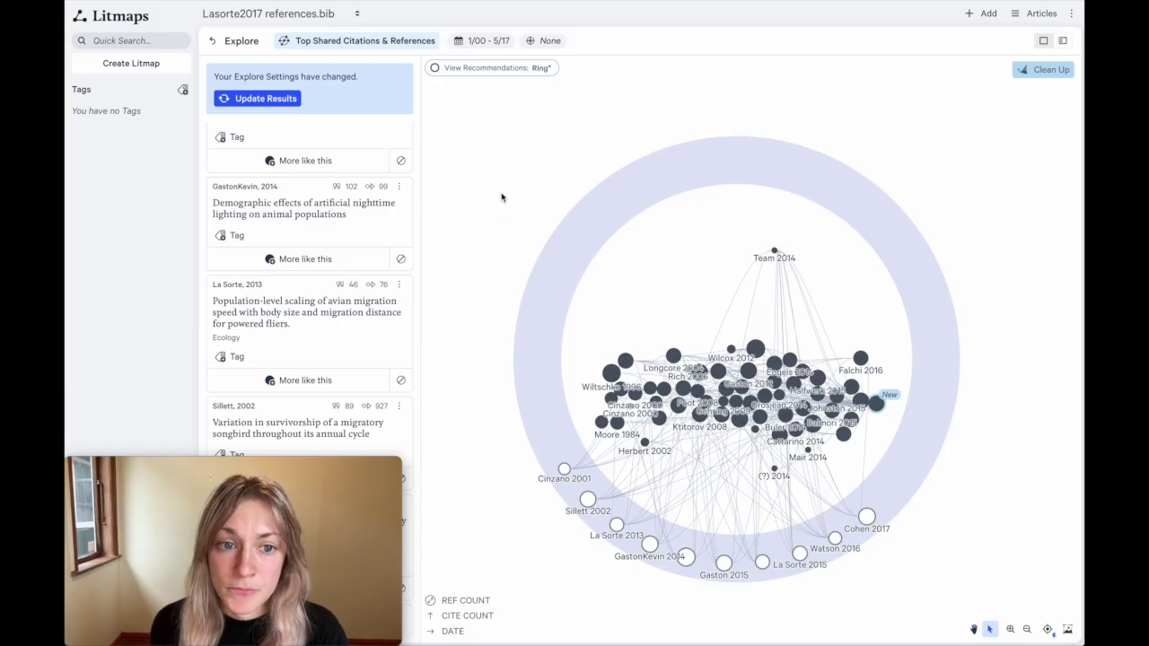
Step: Enable weekly email monitoring for the Lasorte2017 references.bib Litmap from the Stay up-to-date section
{"action": "left_click", "coordinate": [210, 43]}
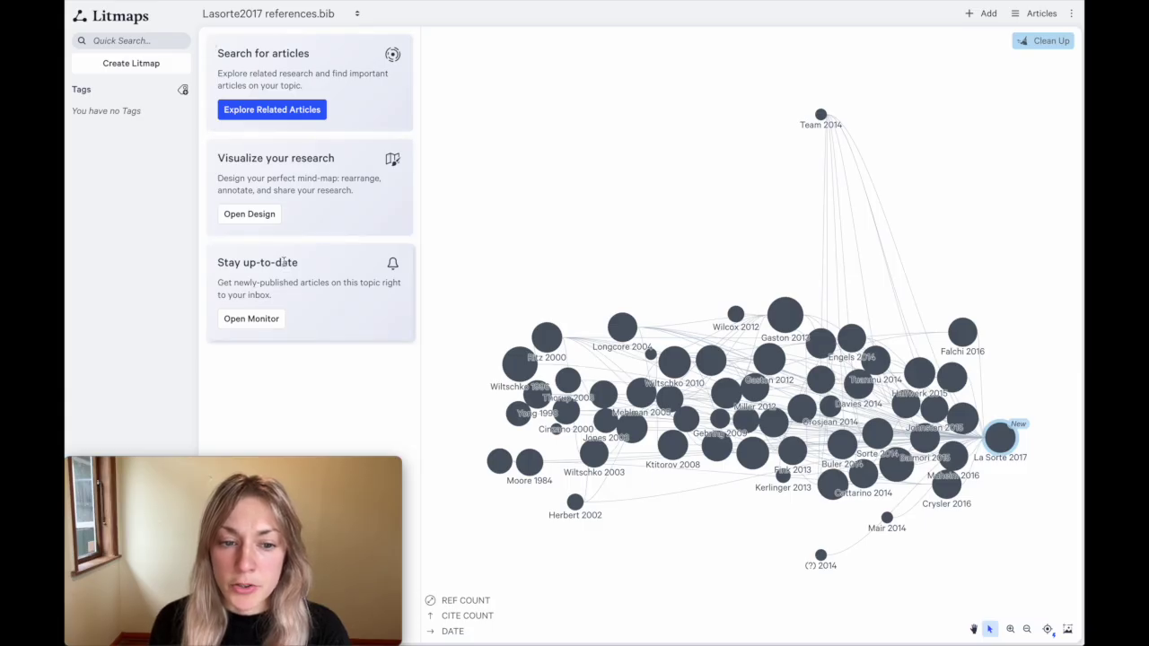
{"action": "left_click_drag", "start_coordinate": [215, 266], "coordinate": [343, 268]}
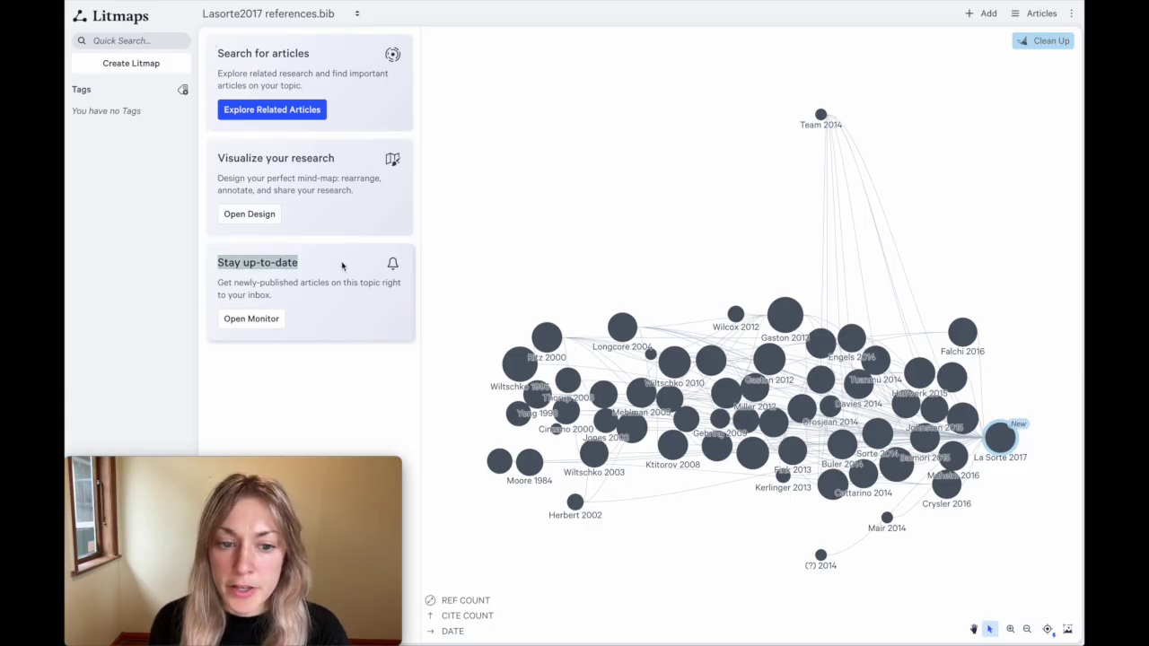
{"action": "left_click", "coordinate": [341, 269]}
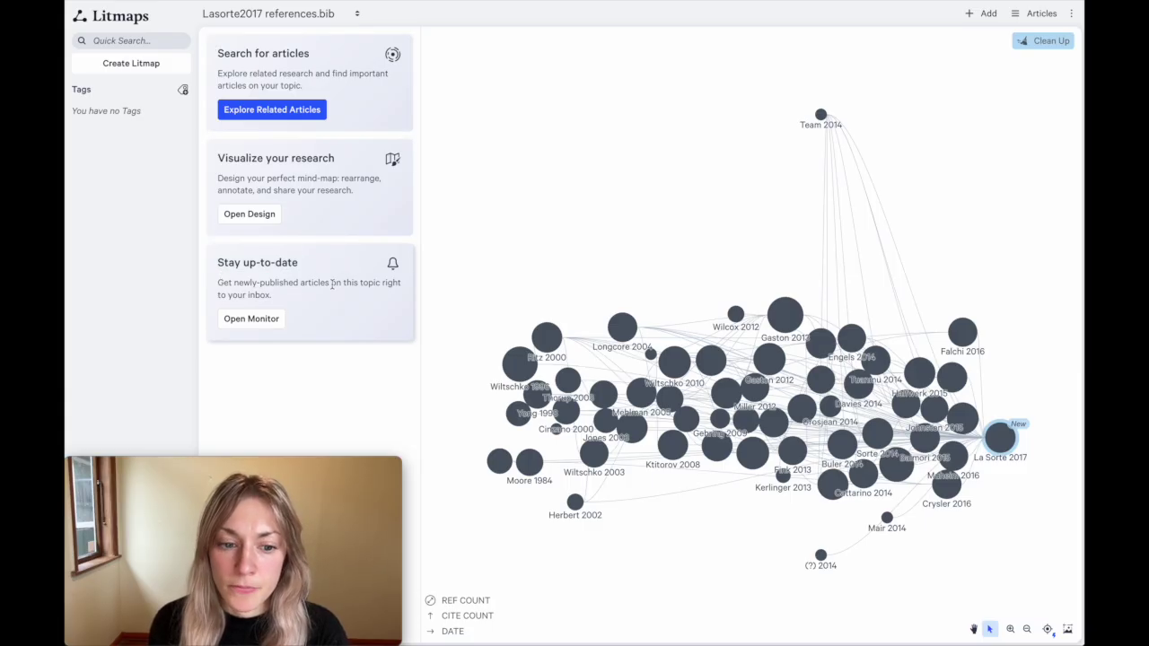
{"action": "left_click", "coordinate": [243, 321]}
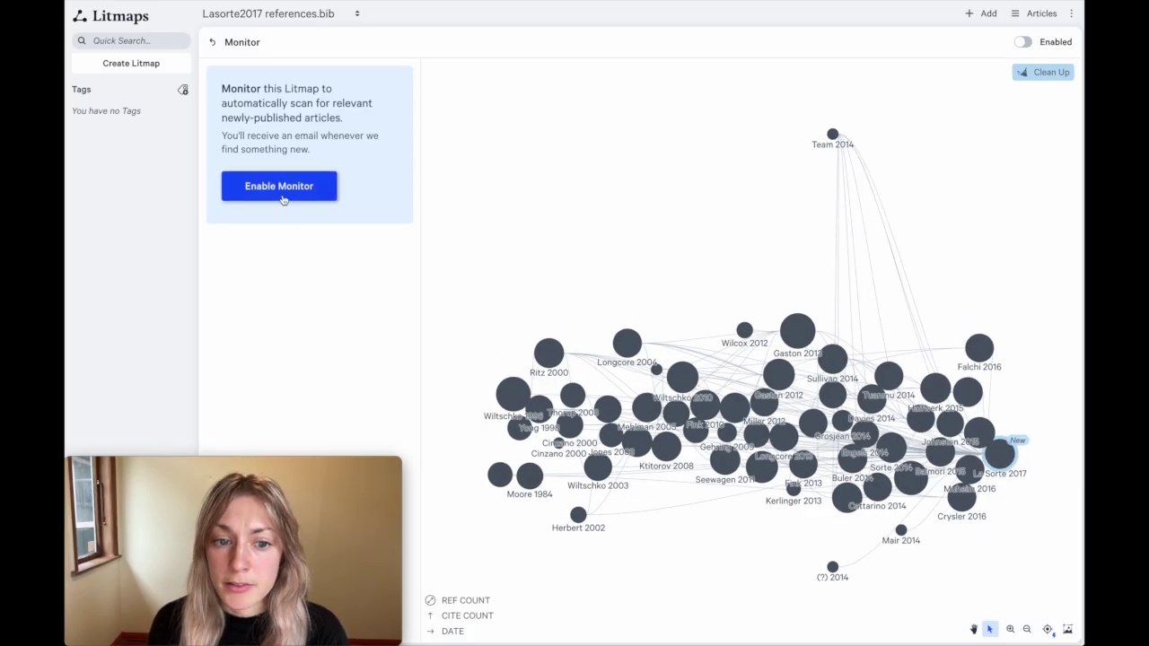
{"action": "left_click", "coordinate": [283, 192]}
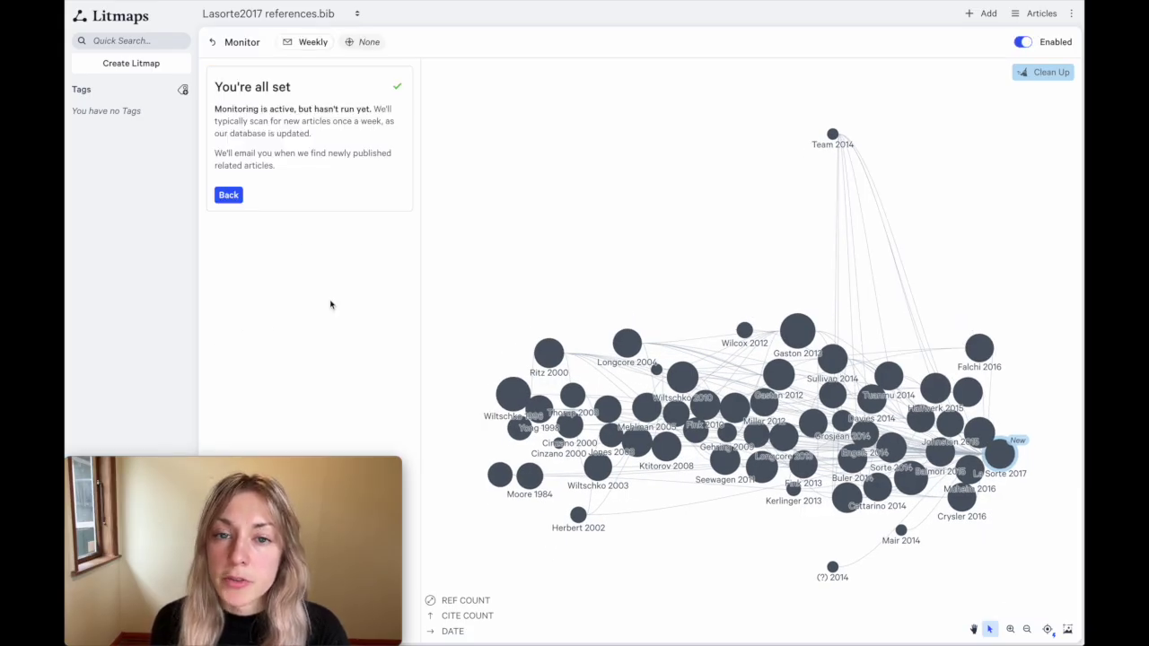